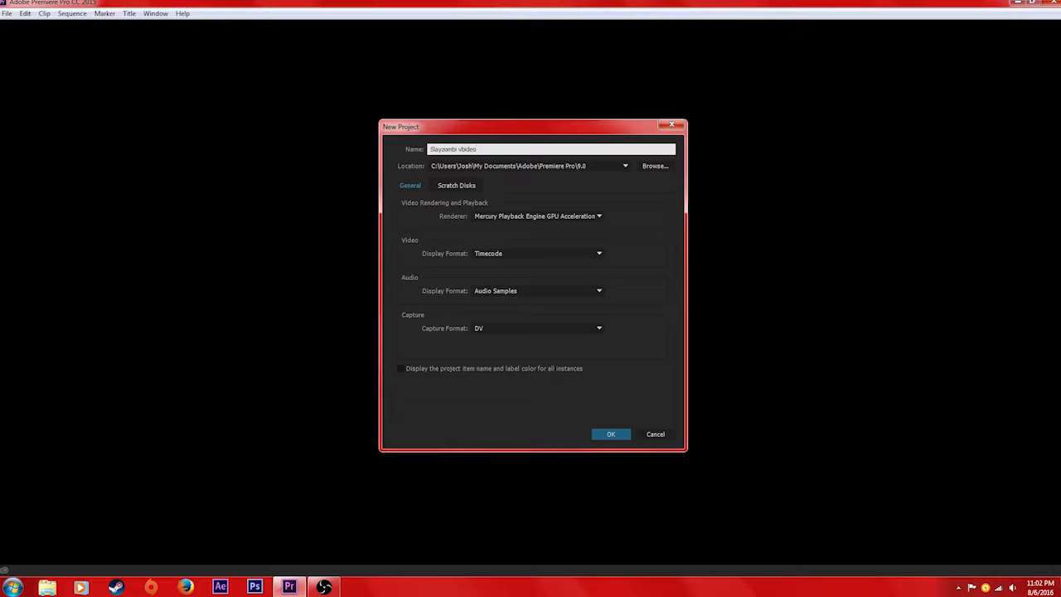
Step: Set the new project's save location to the Desktop and create the project Slayzombi vbideo with the default settings
{"action": "left_click", "coordinate": [655, 166]}
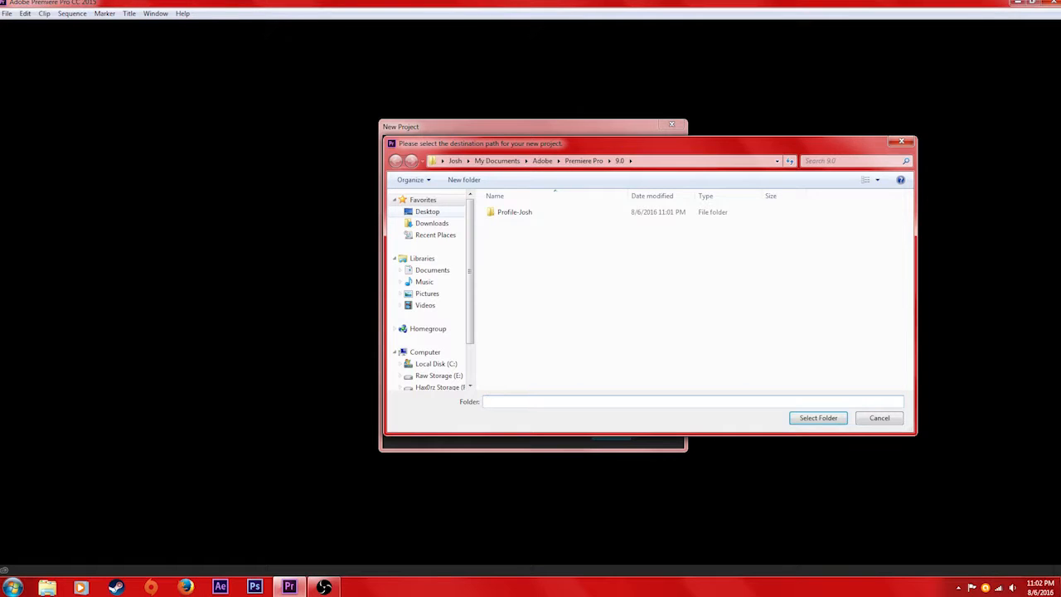
{"action": "left_click", "coordinate": [427, 212]}
{"action": "left_click", "coordinate": [432, 223]}
{"action": "left_click", "coordinate": [428, 211]}
{"action": "left_click", "coordinate": [819, 418]}
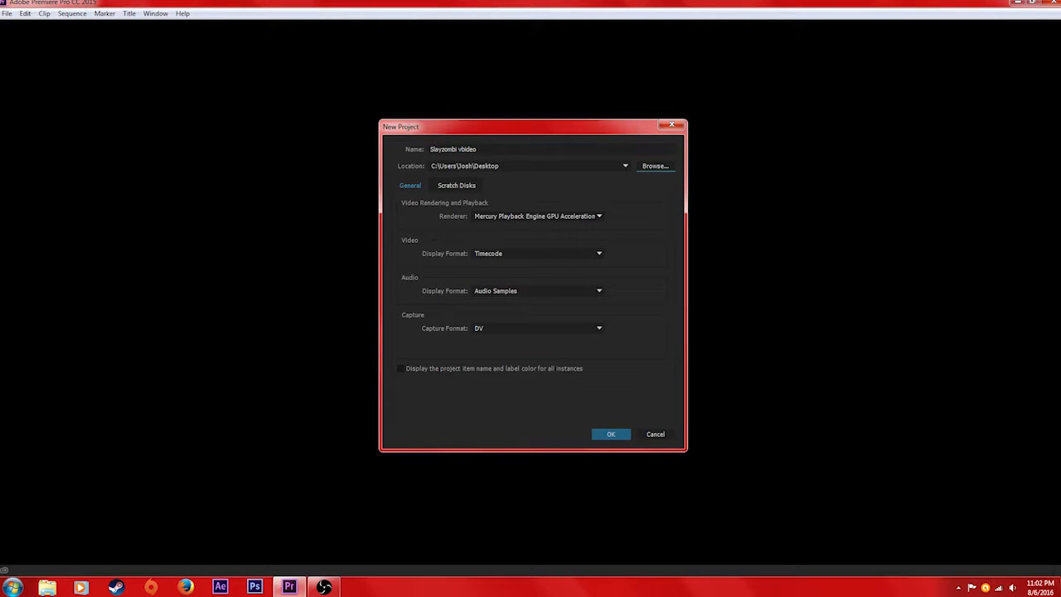
{"action": "left_click", "coordinate": [457, 186]}
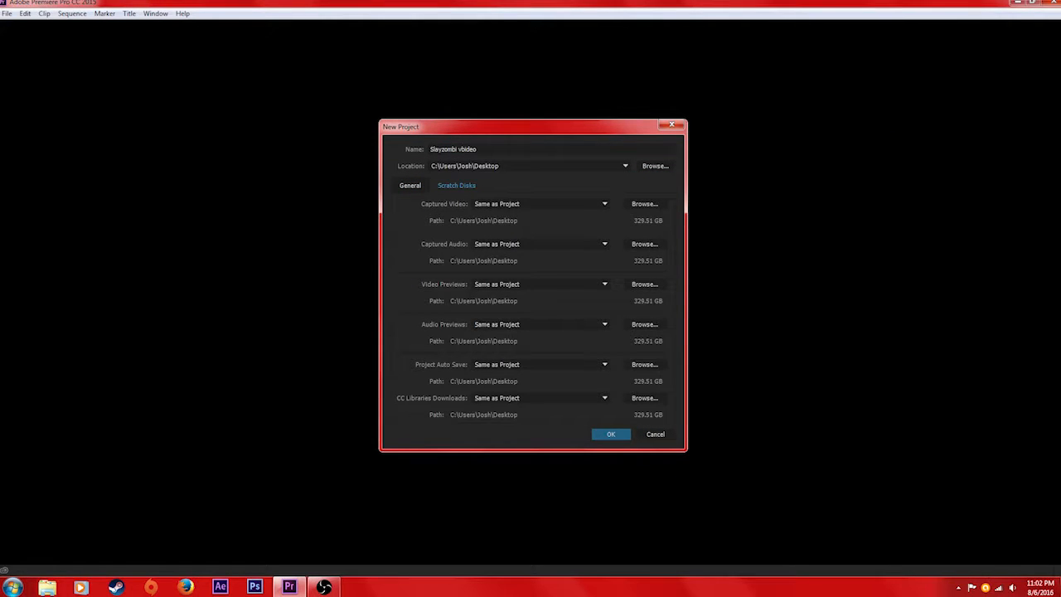
{"action": "left_click", "coordinate": [410, 186]}
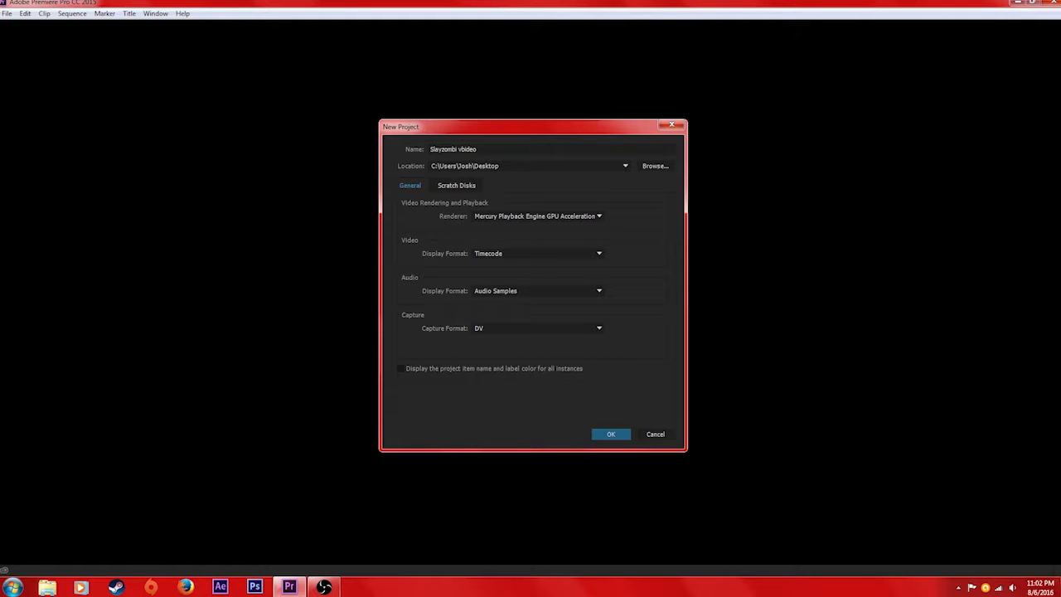
{"action": "left_click", "coordinate": [611, 433]}
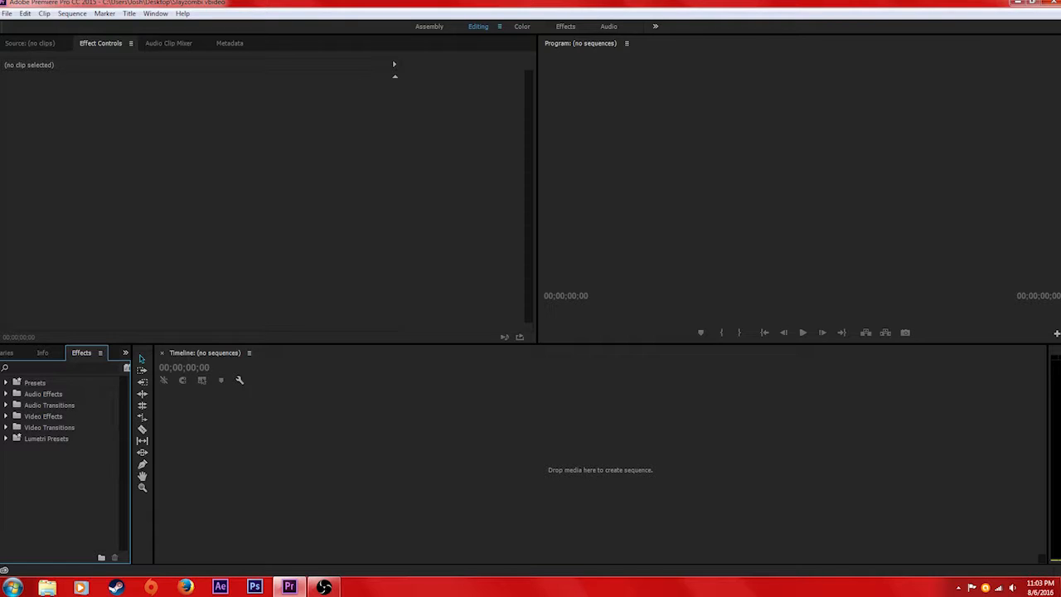
{"action": "left_click", "coordinate": [7, 353]}
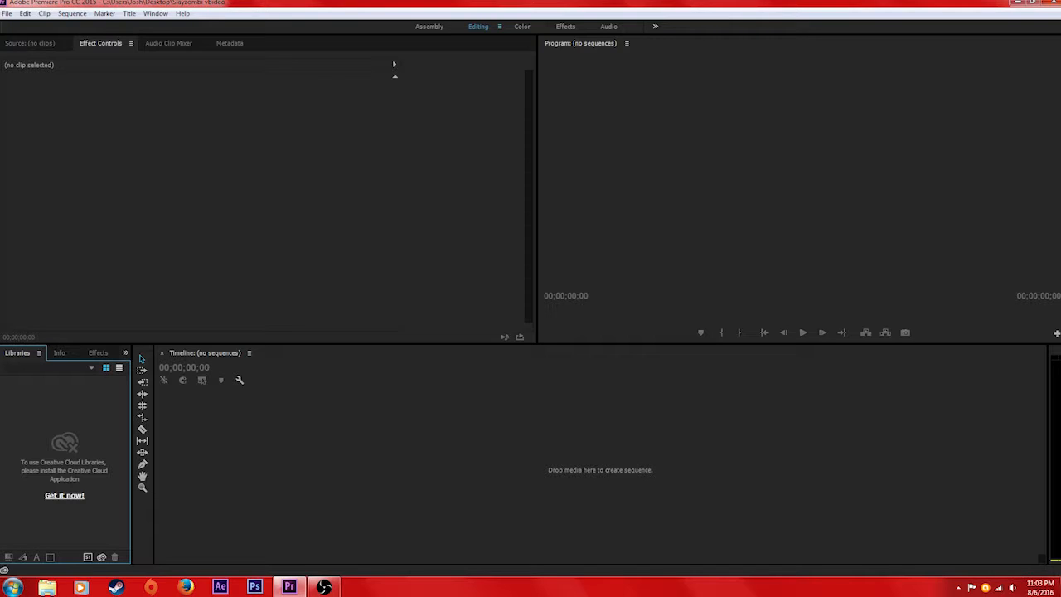
{"action": "left_click", "coordinate": [59, 354]}
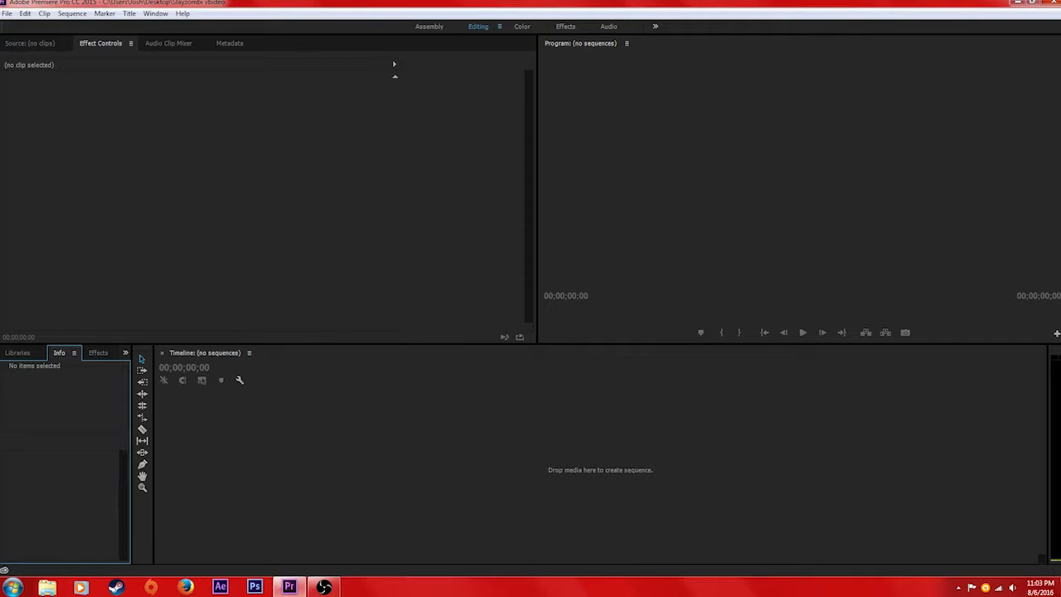
{"action": "key", "text": "shift+7"}
Step: Examine the file types offered for saving the project and leave without saving
{"action": "left_click", "coordinate": [7, 13]}
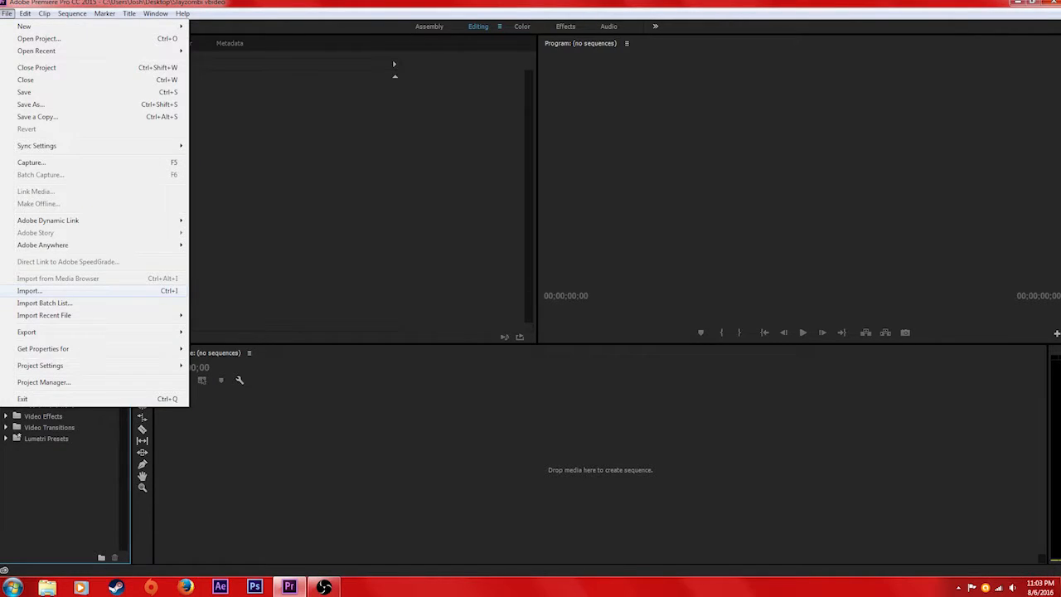
{"action": "mouse_move", "coordinate": [45, 13]}
{"action": "mouse_move", "coordinate": [6, 14]}
{"action": "left_click", "coordinate": [33, 93]}
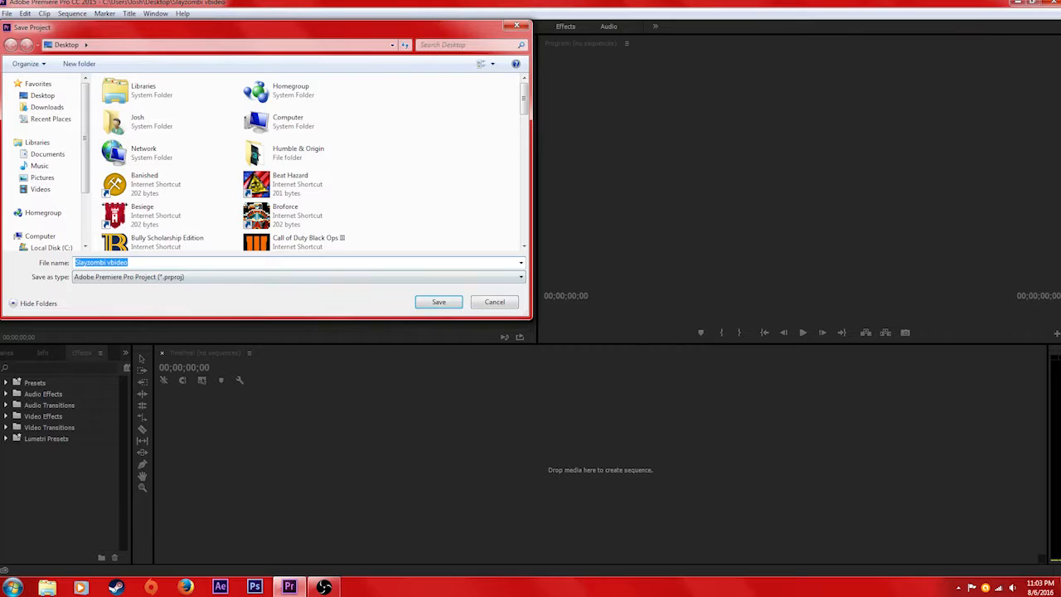
{"action": "left_click", "coordinate": [216, 277]}
{"action": "left_click", "coordinate": [216, 287]}
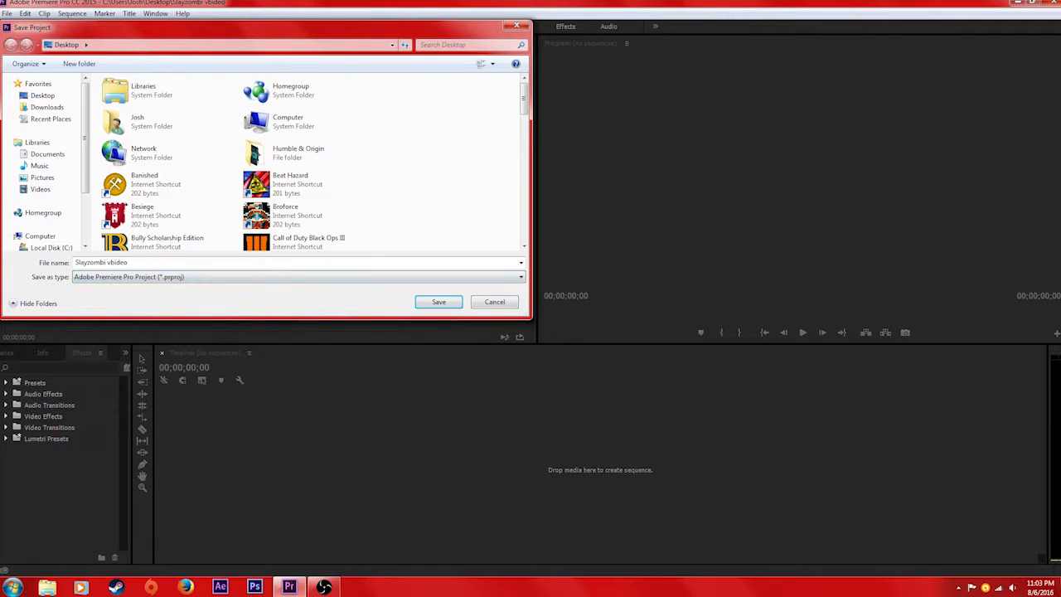
{"action": "left_click", "coordinate": [298, 277]}
{"action": "left_click", "coordinate": [298, 277]}
{"action": "left_click", "coordinate": [299, 277]}
{"action": "left_click", "coordinate": [298, 277]}
{"action": "left_click", "coordinate": [517, 26]}
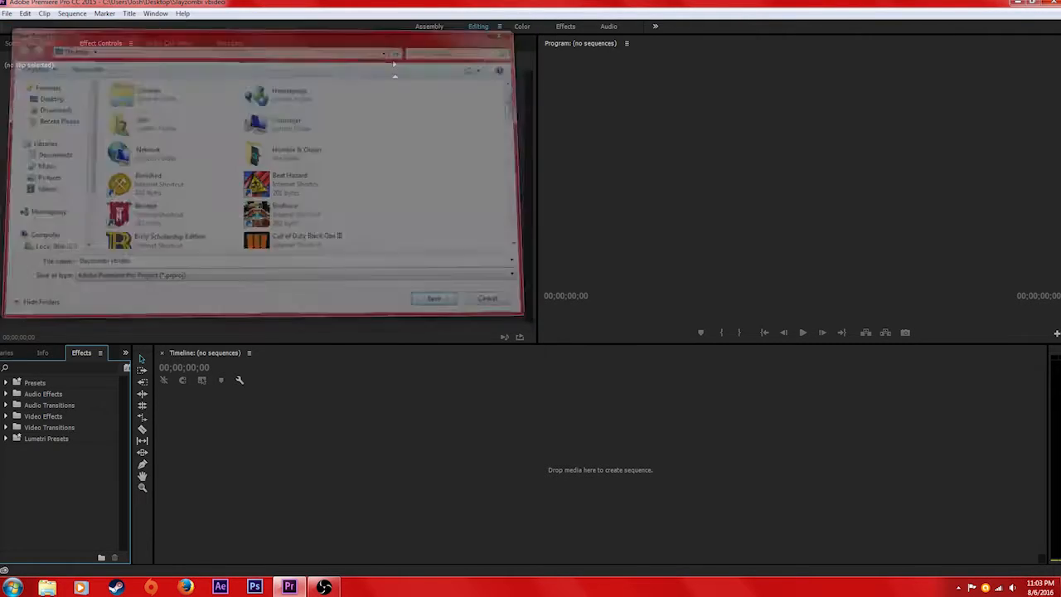
{"action": "left_click", "coordinate": [9, 14]}
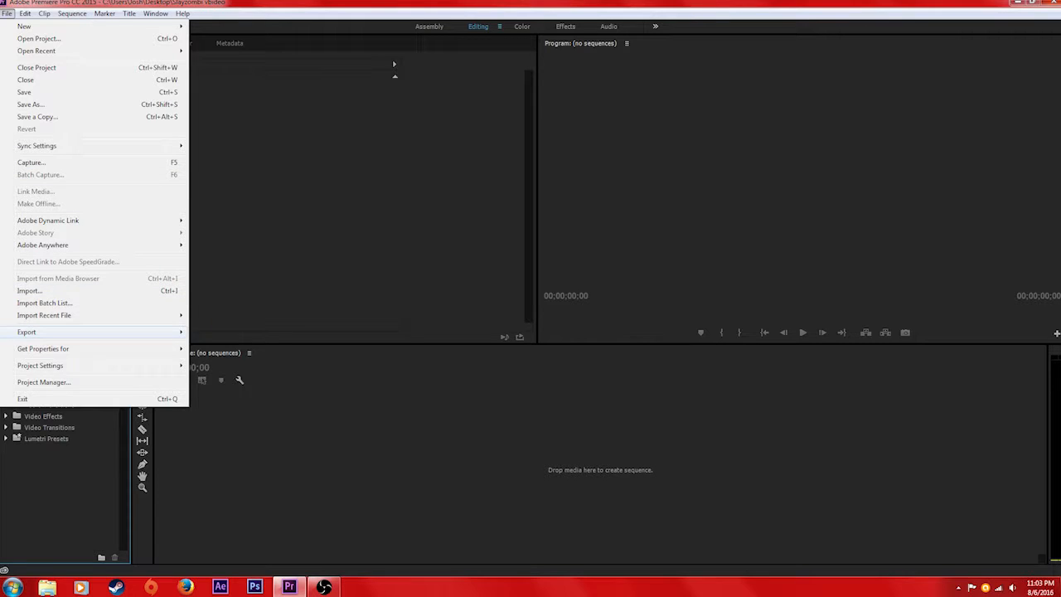
{"action": "mouse_move", "coordinate": [83, 365]}
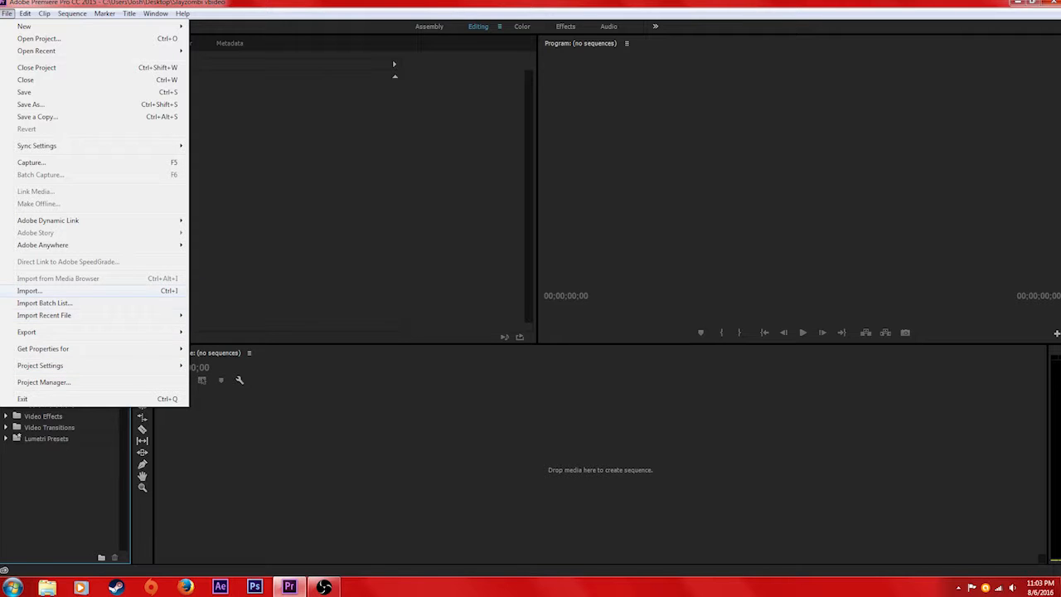
{"action": "left_click", "coordinate": [29, 290]}
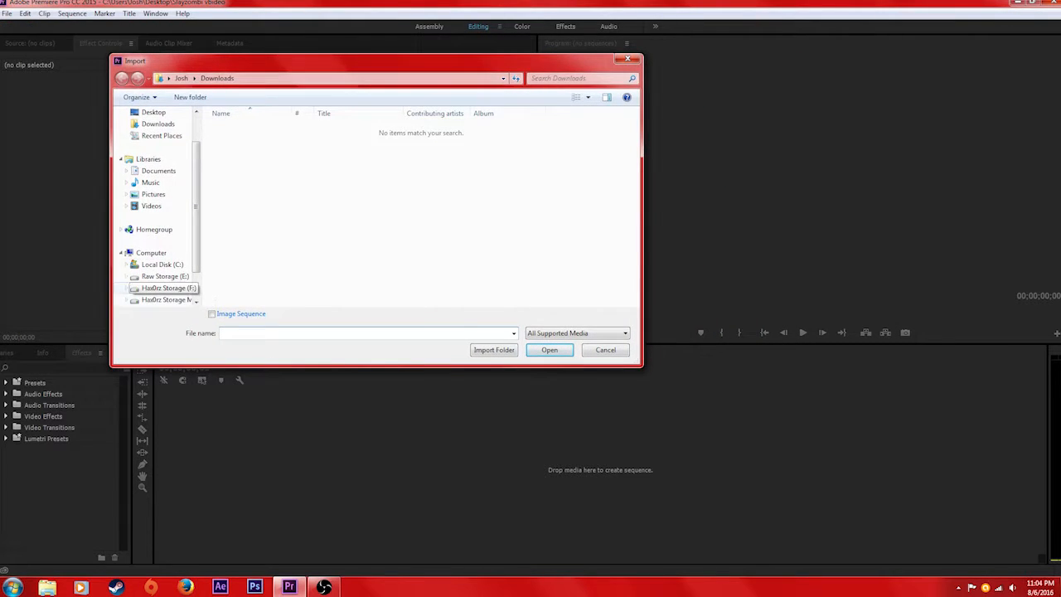
{"action": "left_click", "coordinate": [151, 206]}
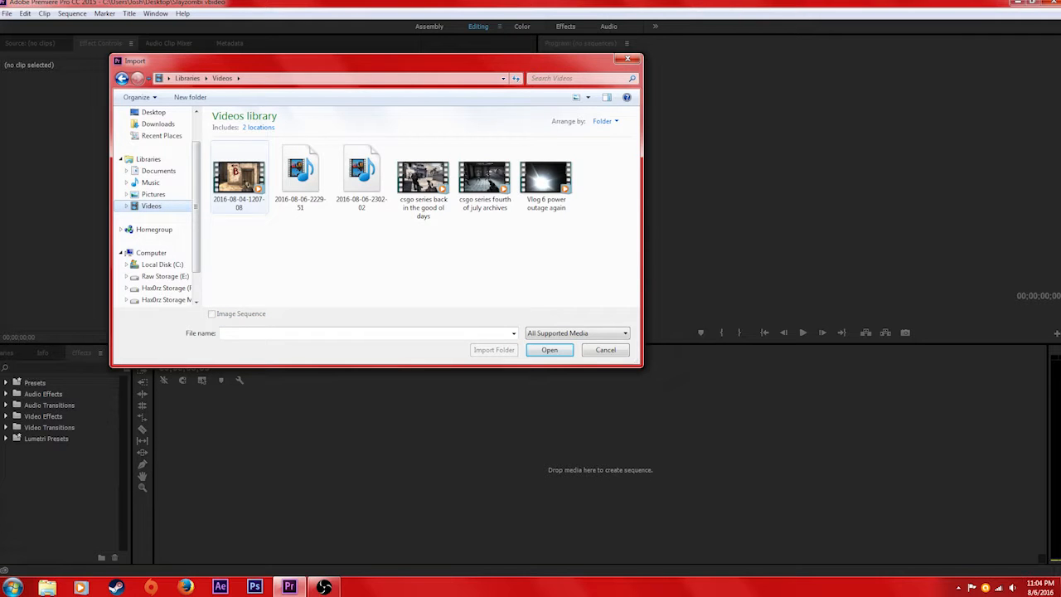
{"action": "double_click", "coordinate": [239, 174]}
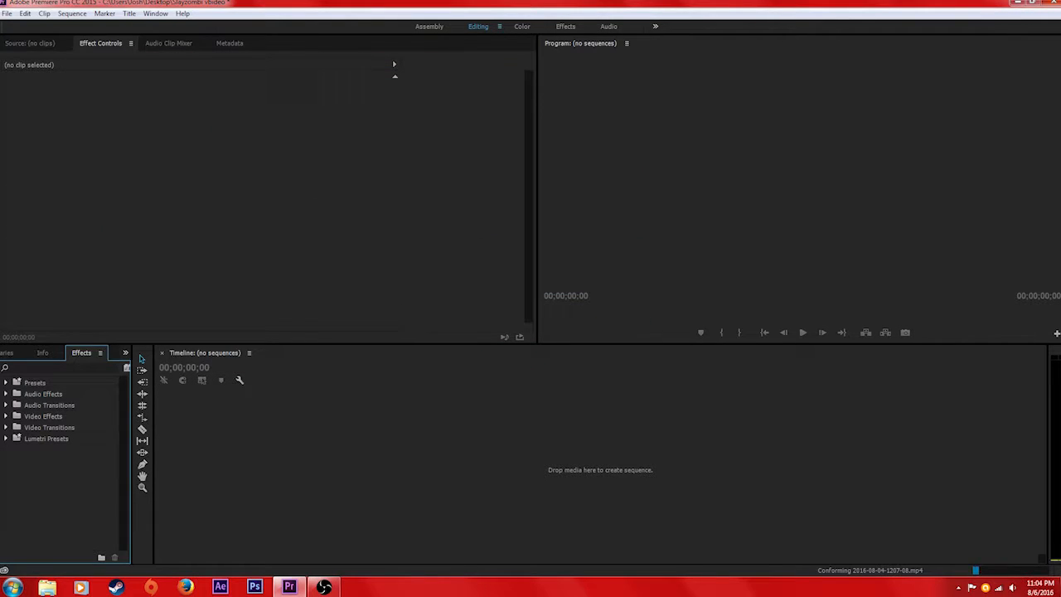
{"action": "left_click", "coordinate": [30, 43]}
{"action": "left_click", "coordinate": [6, 353]}
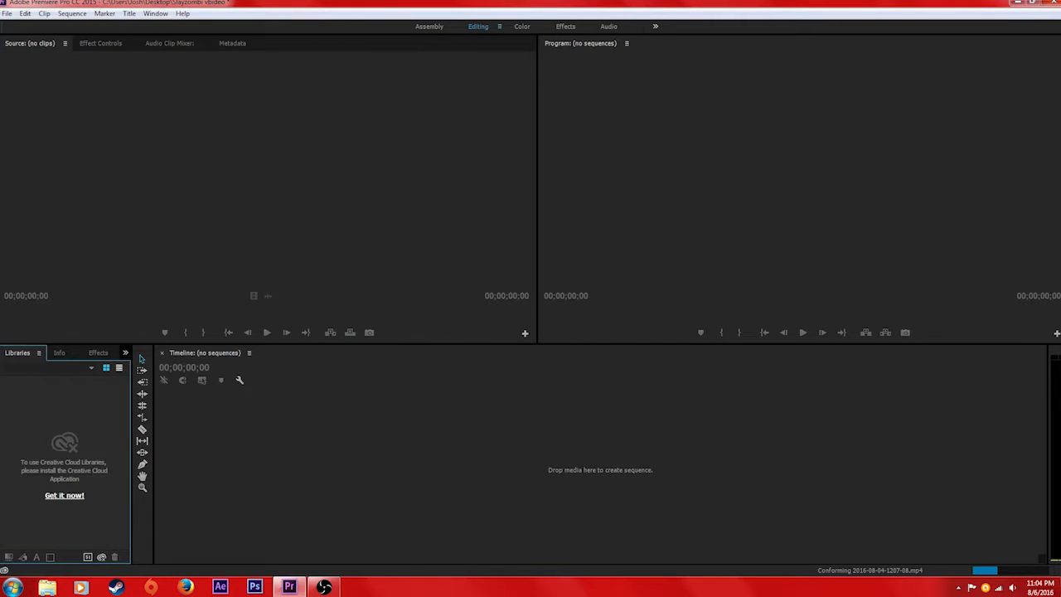
{"action": "left_click", "coordinate": [125, 352]}
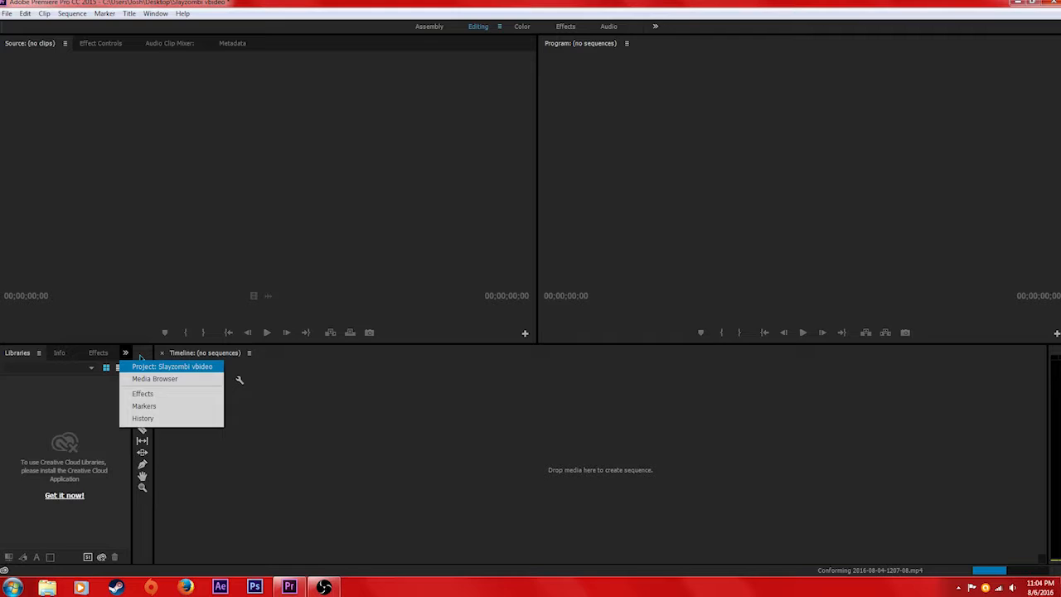
{"action": "left_click", "coordinate": [141, 365]}
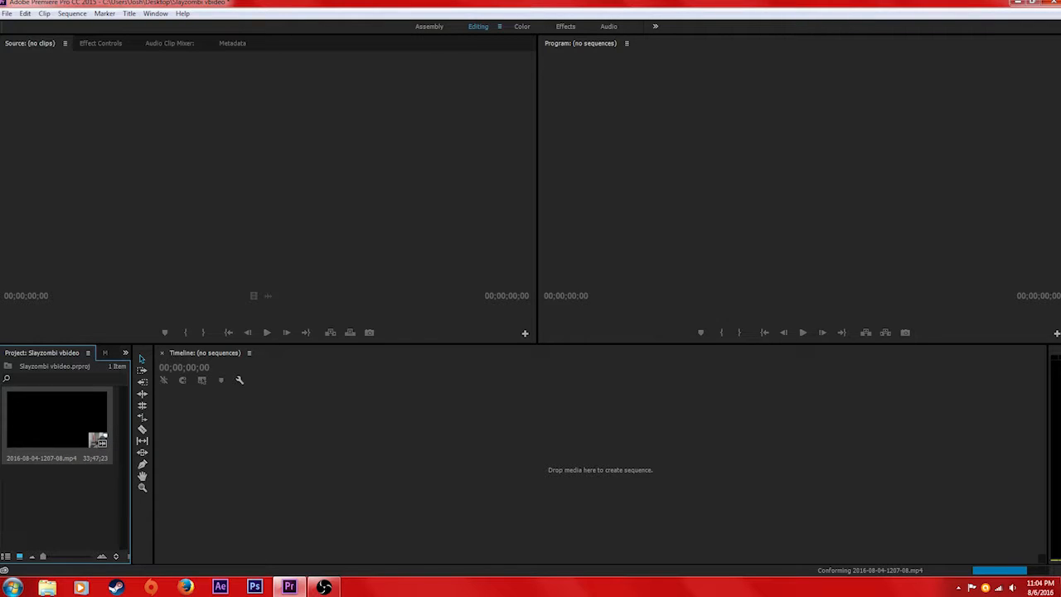
{"action": "left_click_drag", "start_coordinate": [57, 420], "coordinate": [431, 466]}
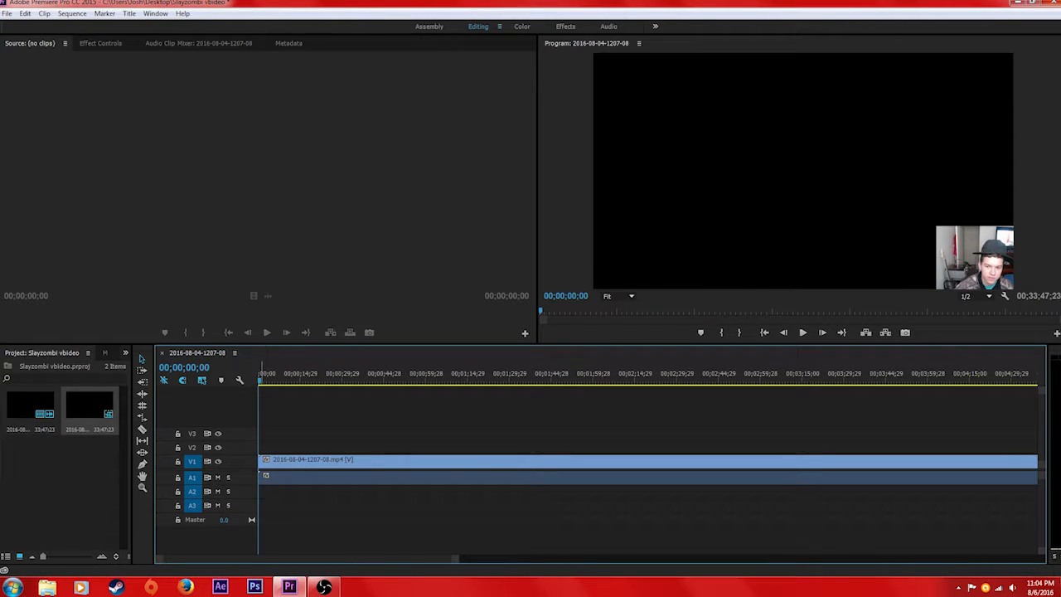
Step: Scrub through the first minutes of the sequence to examine the gameplay footage at different times
{"action": "left_click_drag", "start_coordinate": [262, 373], "coordinate": [373, 375]}
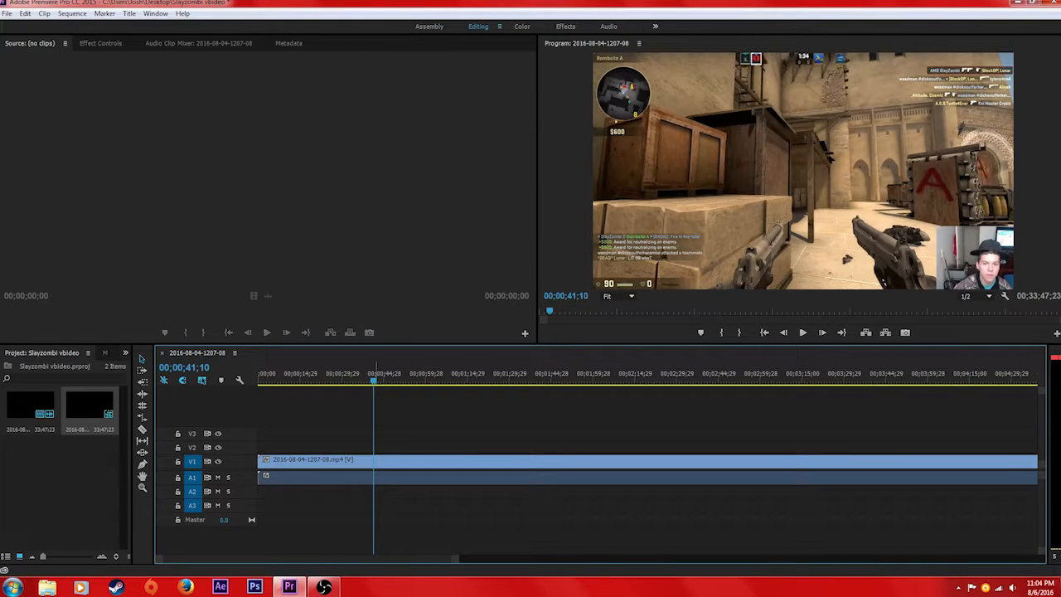
{"action": "left_click_drag", "start_coordinate": [373, 375], "coordinate": [353, 375]}
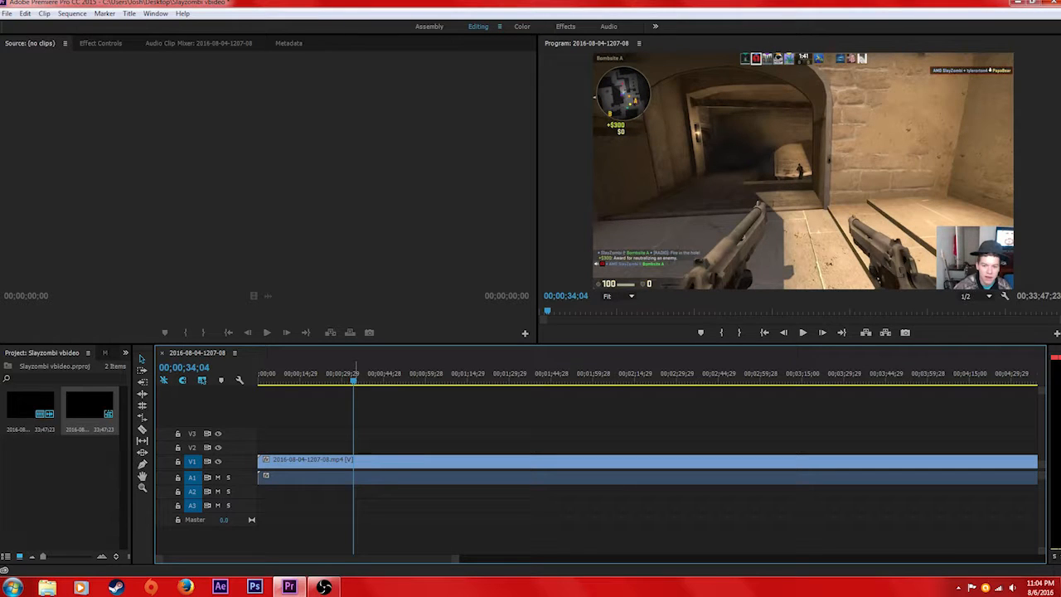
{"action": "left_click", "coordinate": [413, 374]}
{"action": "left_click", "coordinate": [568, 374]}
{"action": "left_click", "coordinate": [426, 374]}
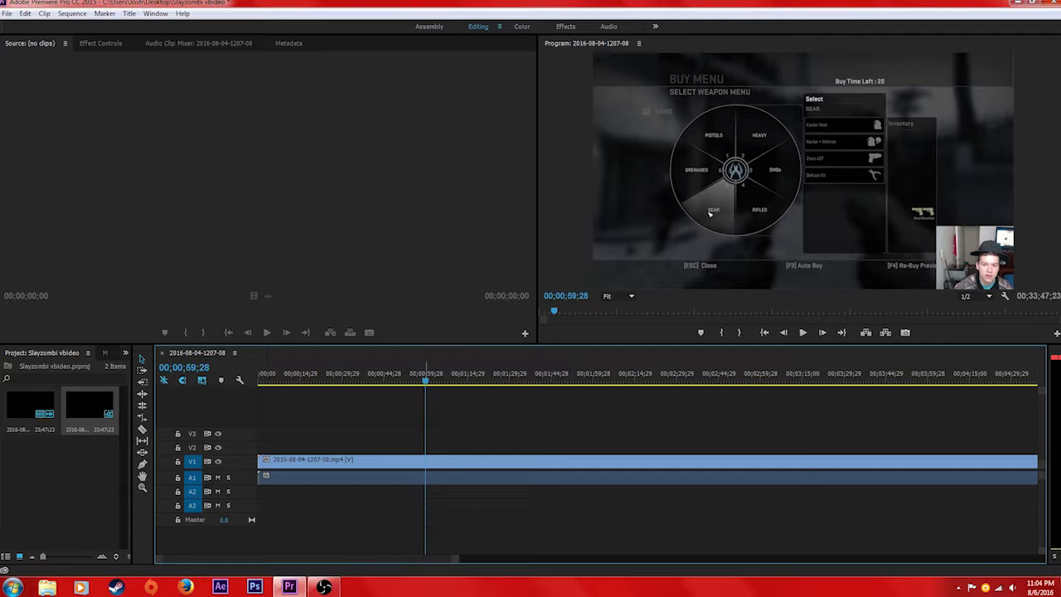
{"action": "left_click", "coordinate": [633, 374]}
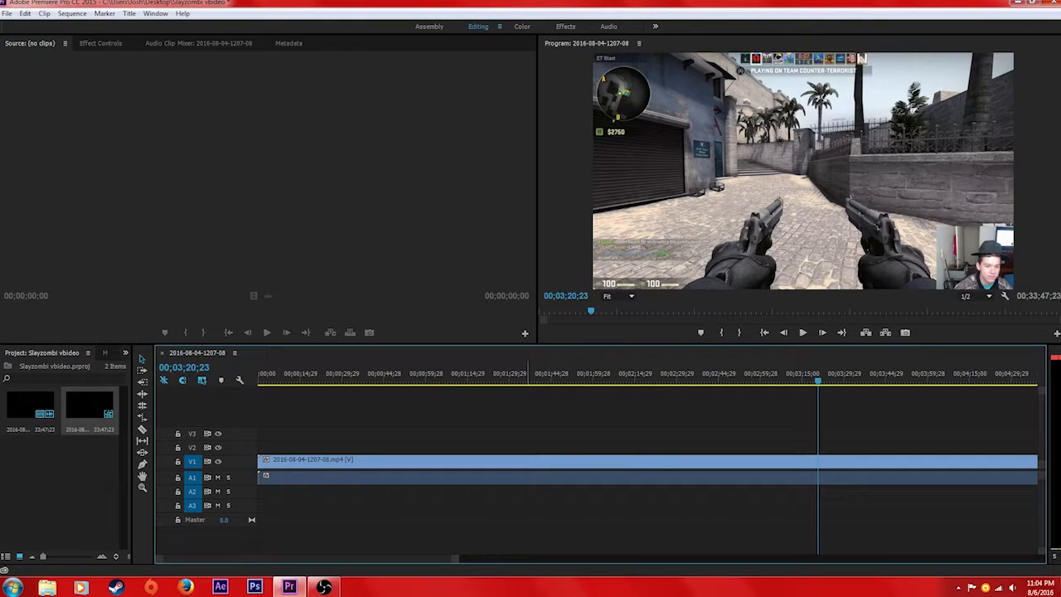
{"action": "left_click", "coordinate": [348, 374]}
{"action": "left_click", "coordinate": [372, 374]}
{"action": "left_click_drag", "start_coordinate": [371, 374], "coordinate": [566, 374]}
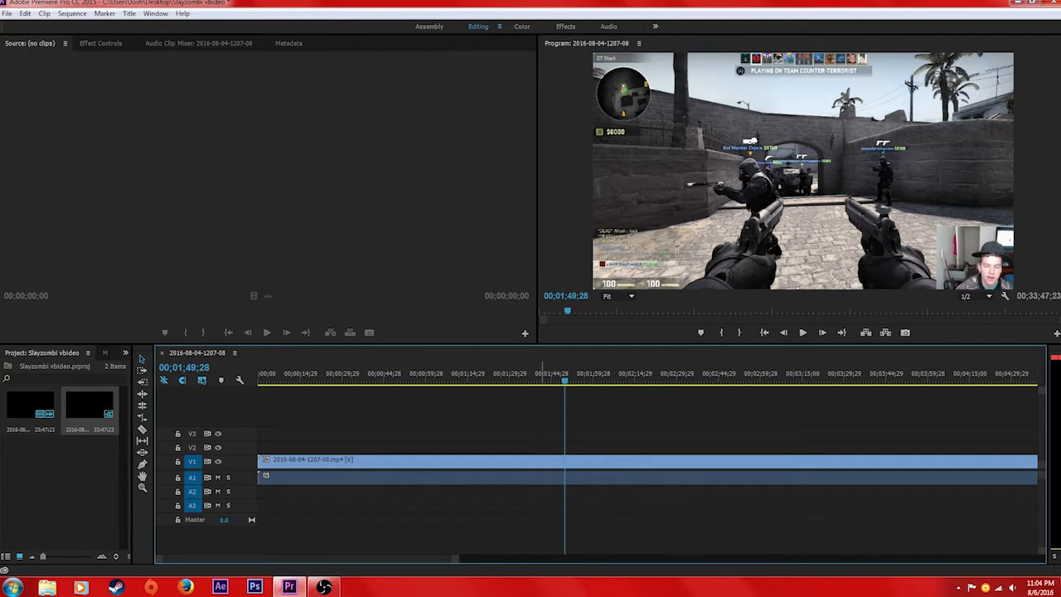
Step: Shift the clip's picture slightly down and to the right in the frame and rotate it about 60° counterclockwise
{"action": "left_click_drag", "start_coordinate": [803, 178], "coordinate": [747, 179]}
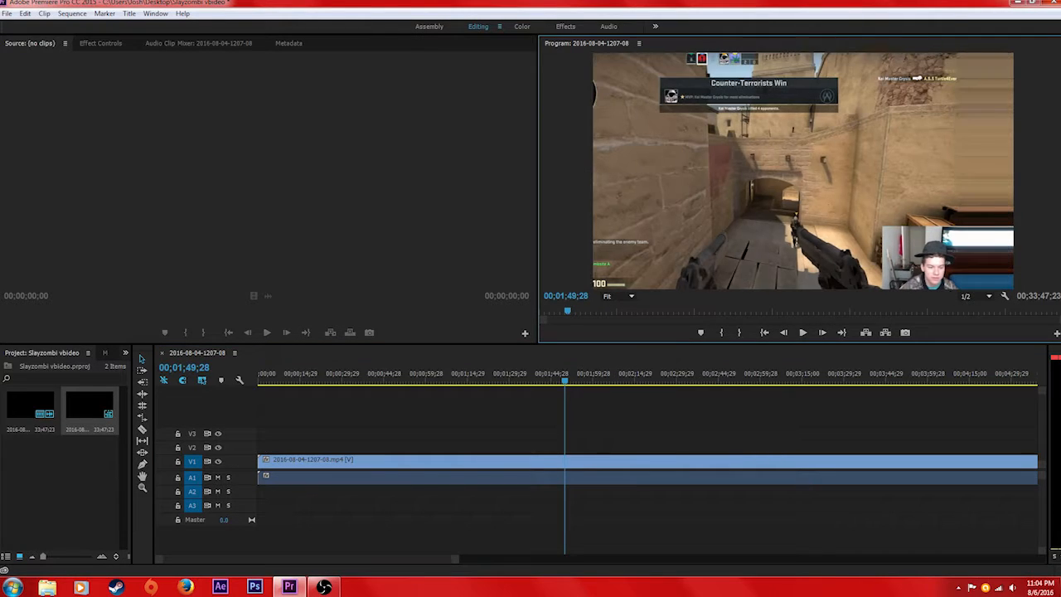
{"action": "key", "text": "ctrl+z"}
{"action": "mouse_move", "coordinate": [1014, 289]}
{"action": "left_mouse_down"}
{"action": "mouse_move", "coordinate": [849, 197]}
{"action": "mouse_move", "coordinate": [1020, 292]}
{"action": "mouse_move", "coordinate": [1012, 287]}
{"action": "left_mouse_up"}
{"action": "left_click_drag", "start_coordinate": [912, 207], "coordinate": [925, 230]}
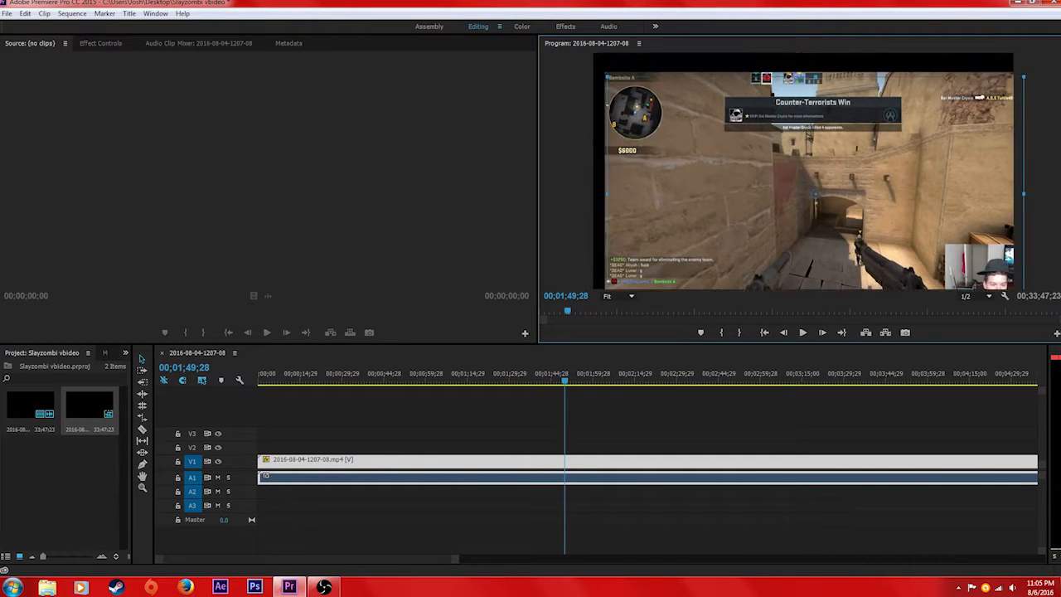
{"action": "left_click_drag", "start_coordinate": [1032, 73], "coordinate": [818, 34]}
{"action": "left_click", "coordinate": [348, 424]}
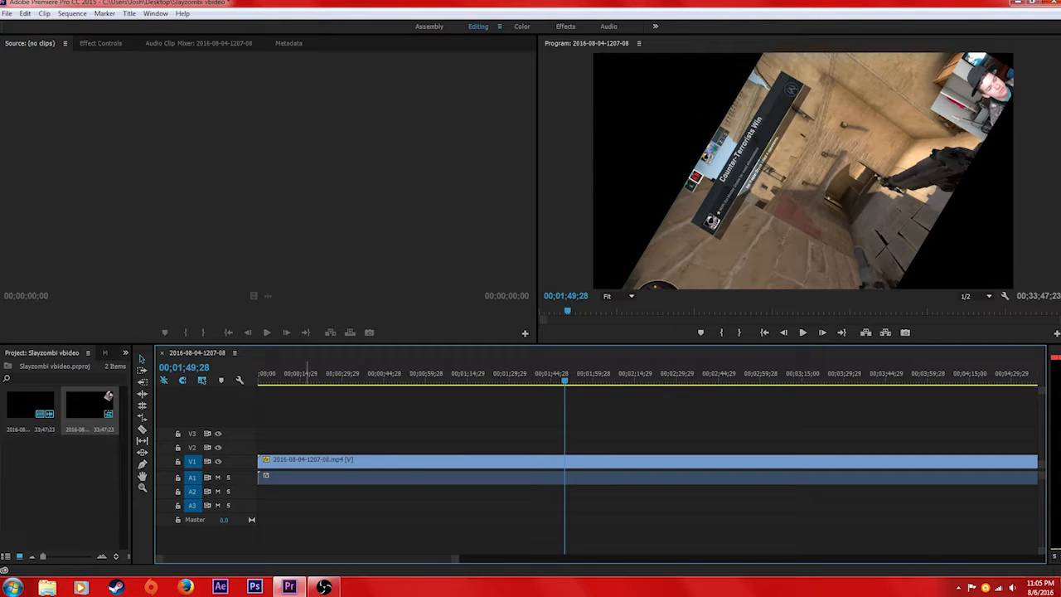
{"action": "left_click_drag", "start_coordinate": [286, 375], "coordinate": [383, 374]}
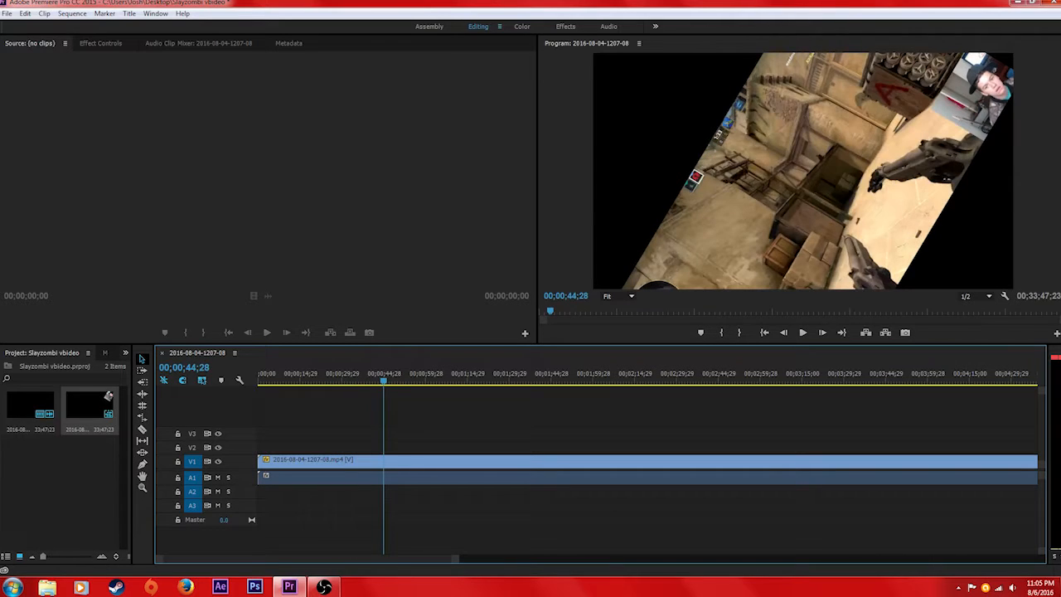
Step: Display the effects library in place of the project media and briefly look at the Presets folder
{"action": "left_click", "coordinate": [126, 352]}
{"action": "left_click", "coordinate": [132, 354]}
{"action": "left_click", "coordinate": [126, 352]}
{"action": "left_click", "coordinate": [143, 409]}
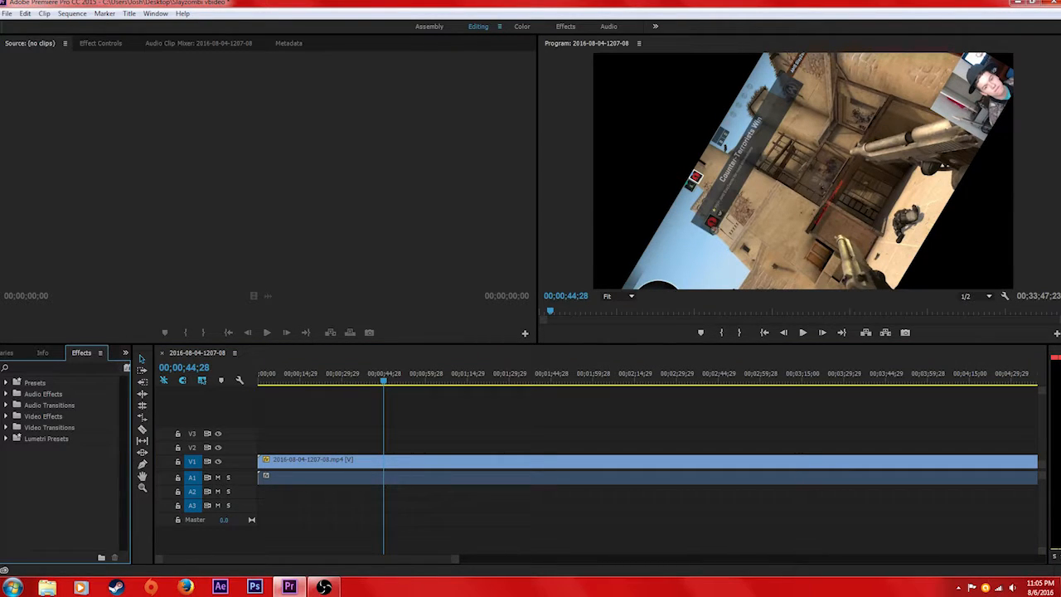
{"action": "left_click", "coordinate": [7, 383]}
{"action": "left_click", "coordinate": [6, 383]}
{"action": "left_click", "coordinate": [803, 171]}
{"action": "right_click", "coordinate": [767, 124]}
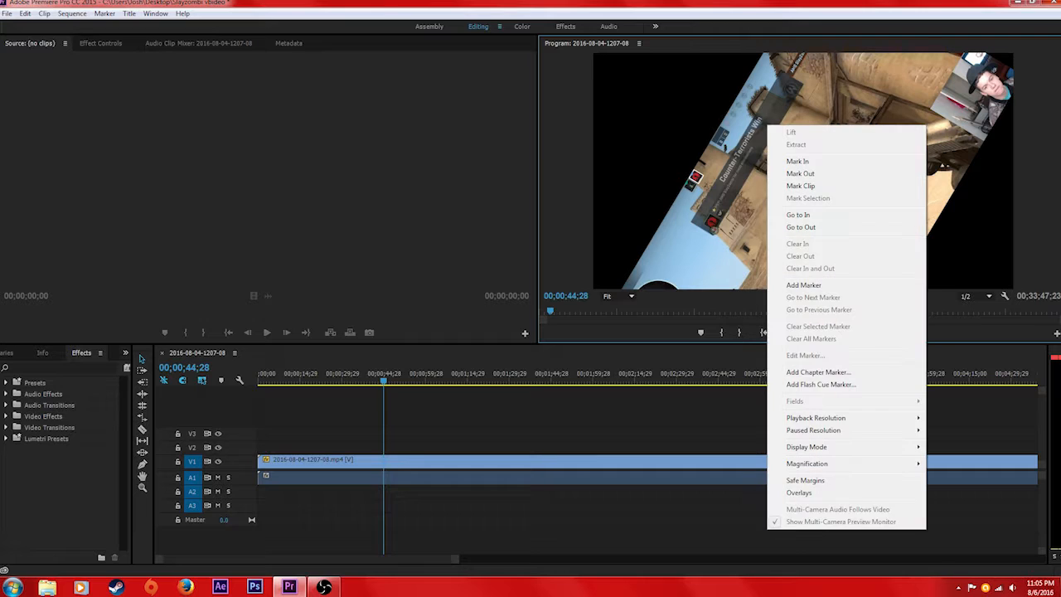
{"action": "left_click", "coordinate": [688, 373]}
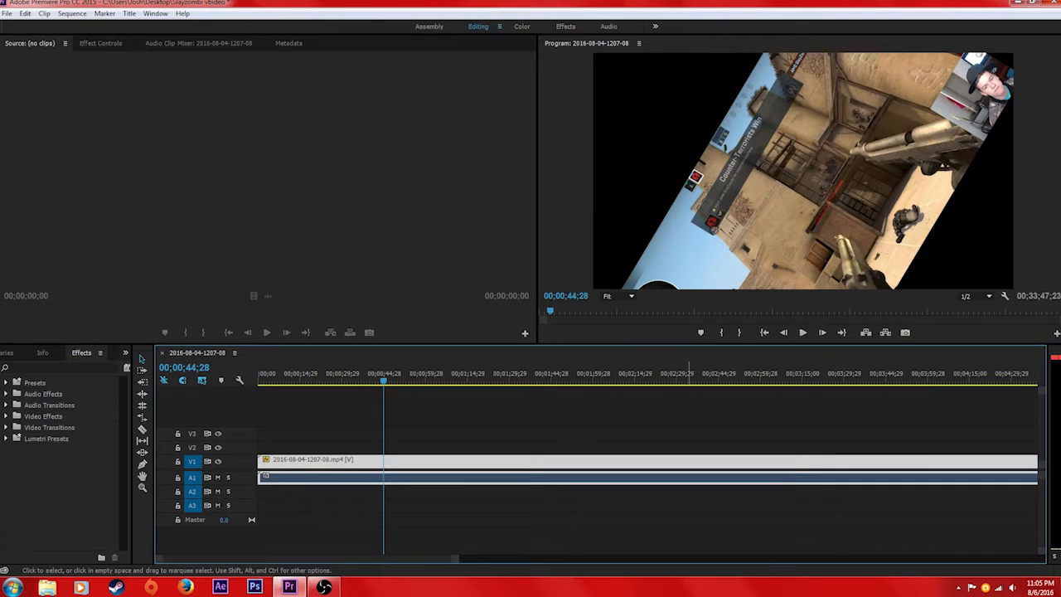
Step: Scrub to about 00;02;34 in the sequence and briefly play the rotated clip
{"action": "left_click", "coordinate": [604, 378]}
{"action": "left_click_drag", "start_coordinate": [605, 377], "coordinate": [683, 378]}
{"action": "key", "text": "space"}
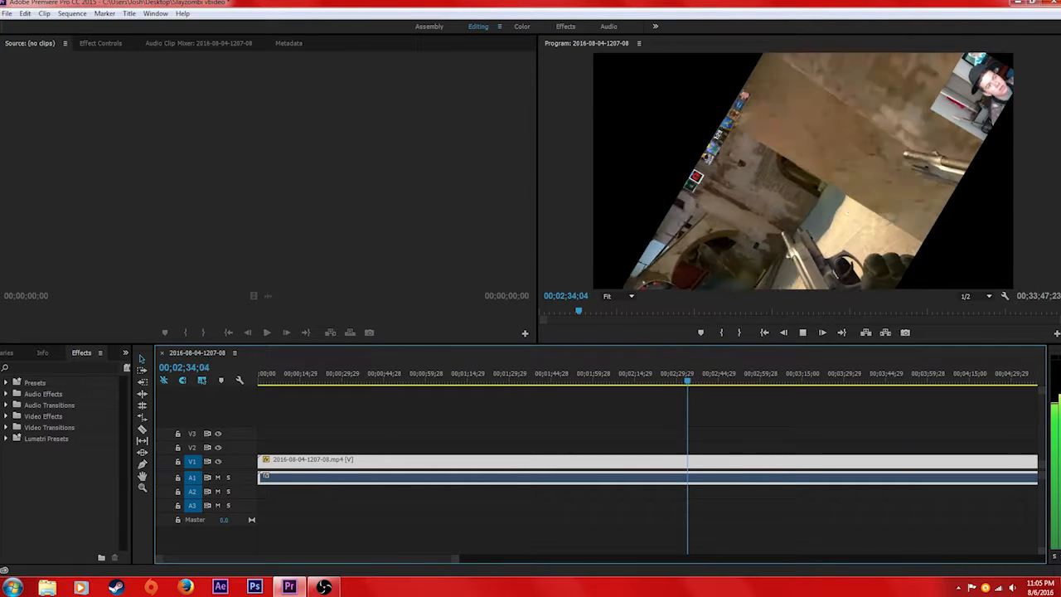
{"action": "key", "text": "space"}
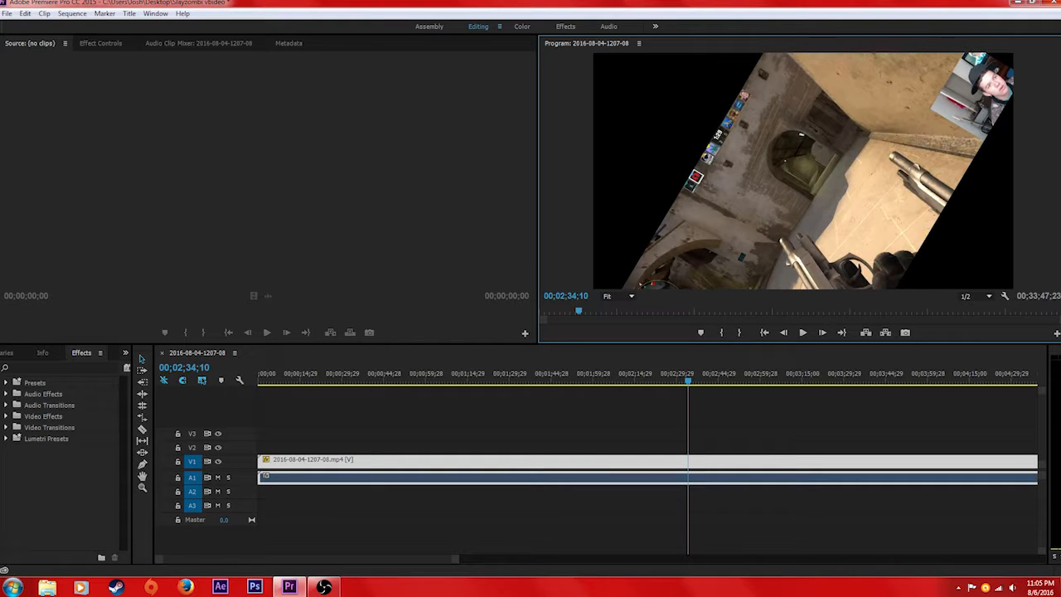
Step: Move the tilted picture up and slightly to the left in the frame and deselect the clip
{"action": "left_click", "coordinate": [719, 133]}
{"action": "left_click_drag", "start_coordinate": [718, 134], "coordinate": [701, 86]}
{"action": "left_click", "coordinate": [730, 419]}
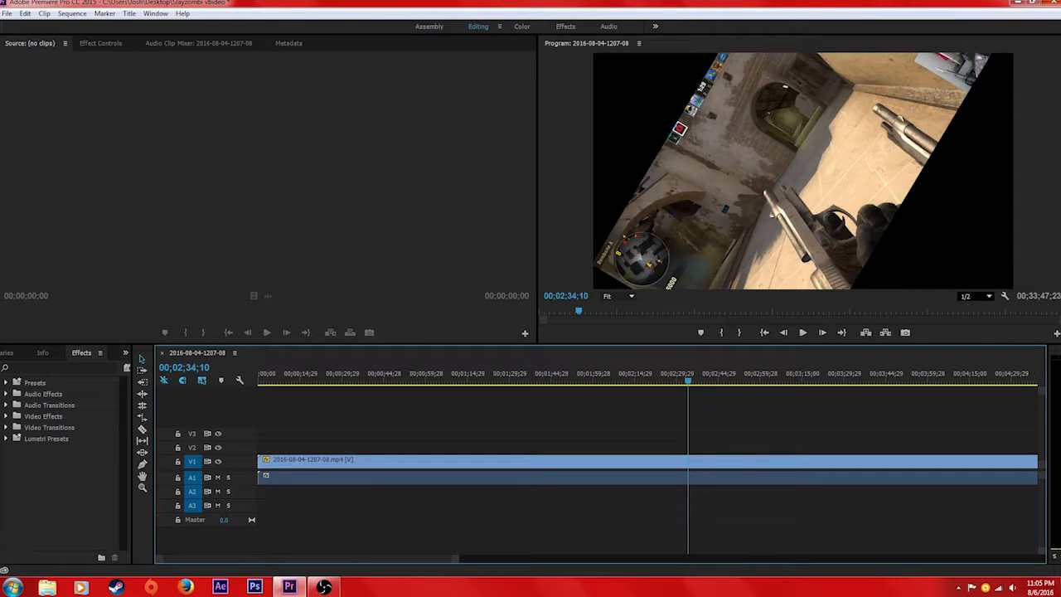
Step: Change the program preview's playback resolution and return it to 1/2
{"action": "left_click", "coordinate": [977, 296]}
{"action": "left_click", "coordinate": [982, 308]}
{"action": "left_click", "coordinate": [977, 296]}
{"action": "left_click", "coordinate": [982, 320]}
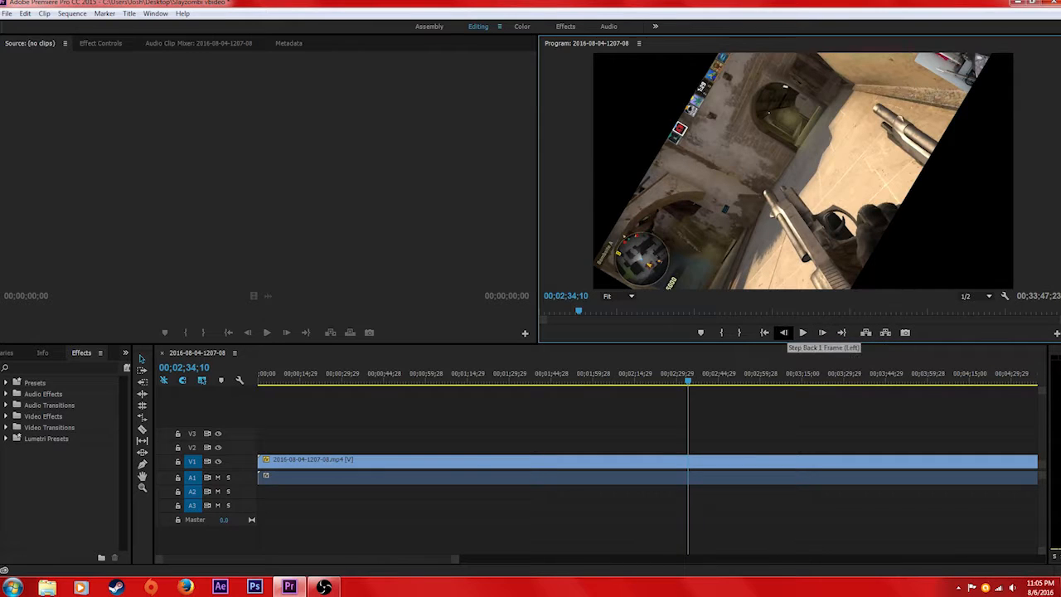
Step: Briefly play and stop the rotated clip from the current playhead position at 00;02;34;10
{"action": "left_click", "coordinate": [802, 332]}
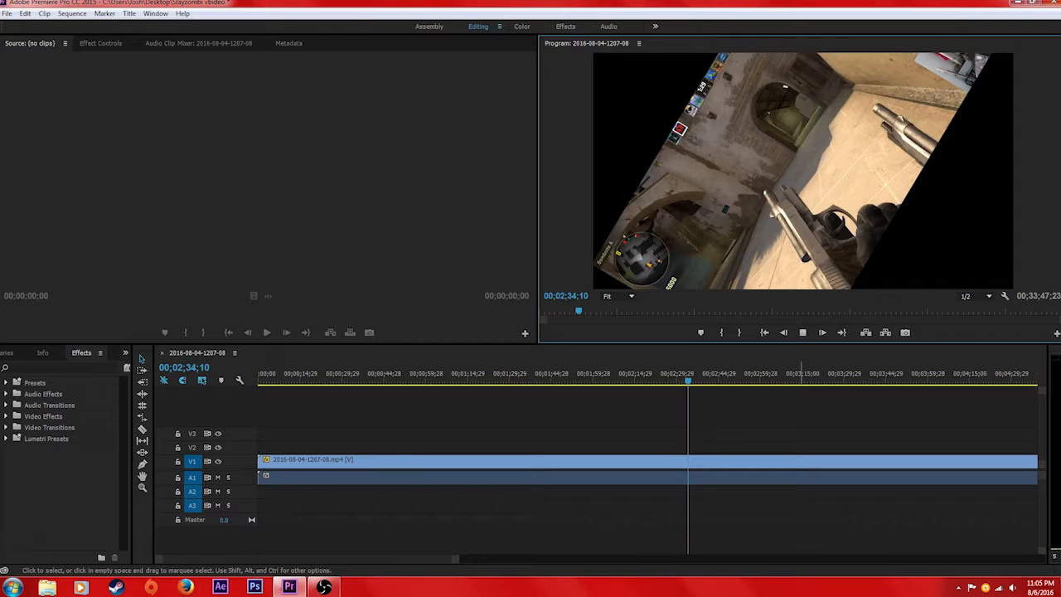
{"action": "key", "text": "space"}
{"action": "left_click", "coordinate": [802, 332]}
{"action": "left_click", "coordinate": [803, 332]}
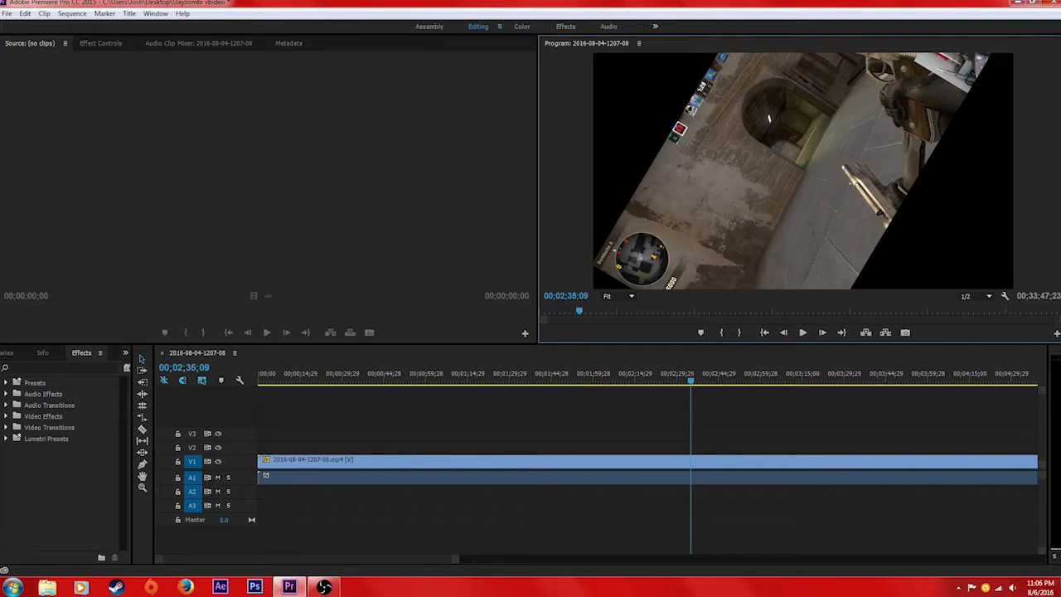
Step: Look through the Color and Effects workspaces and the Video Effects folder, ending in the Editing workspace
{"action": "key", "text": "alt+shift+3"}
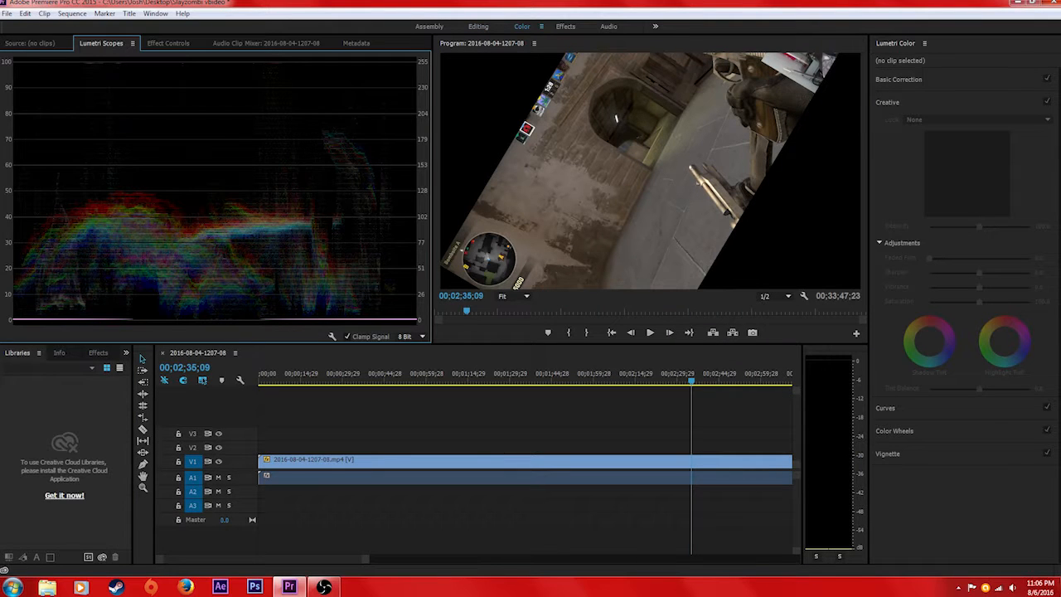
{"action": "key", "text": "alt+shift+4"}
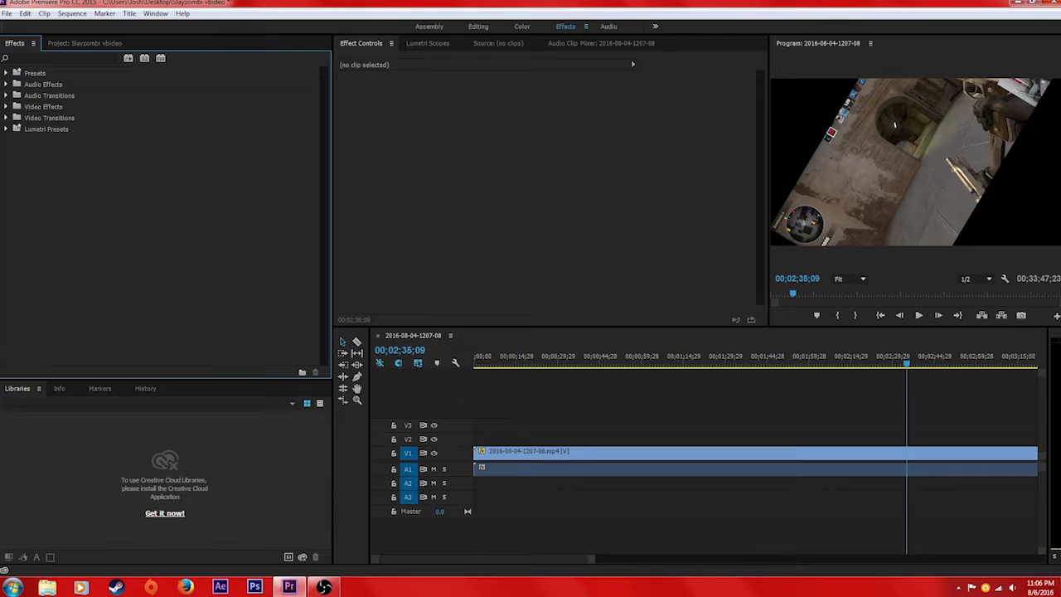
{"action": "key", "text": "alt+shift+2"}
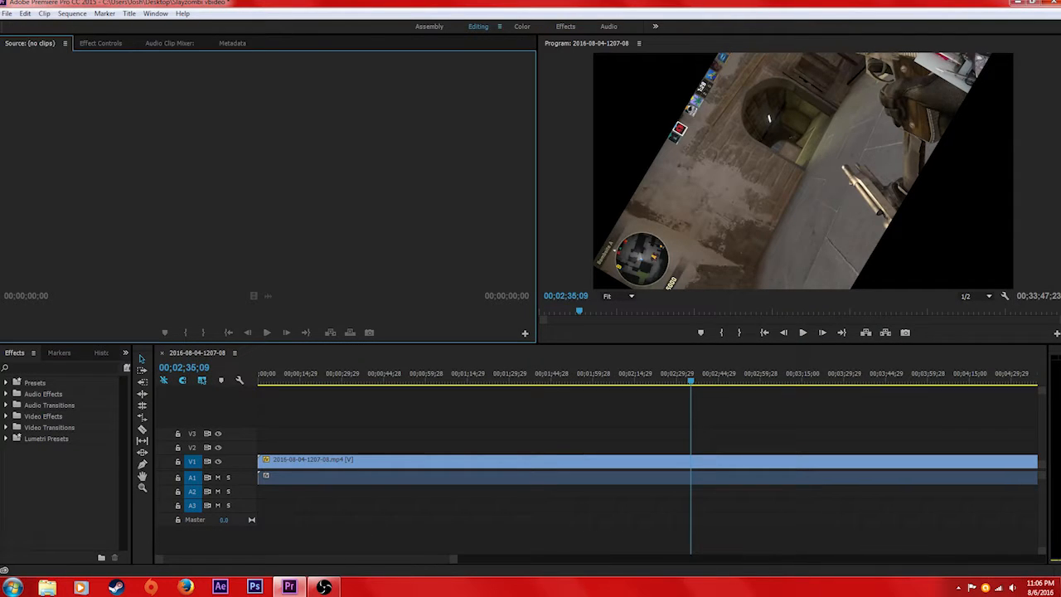
{"action": "left_click", "coordinate": [7, 416]}
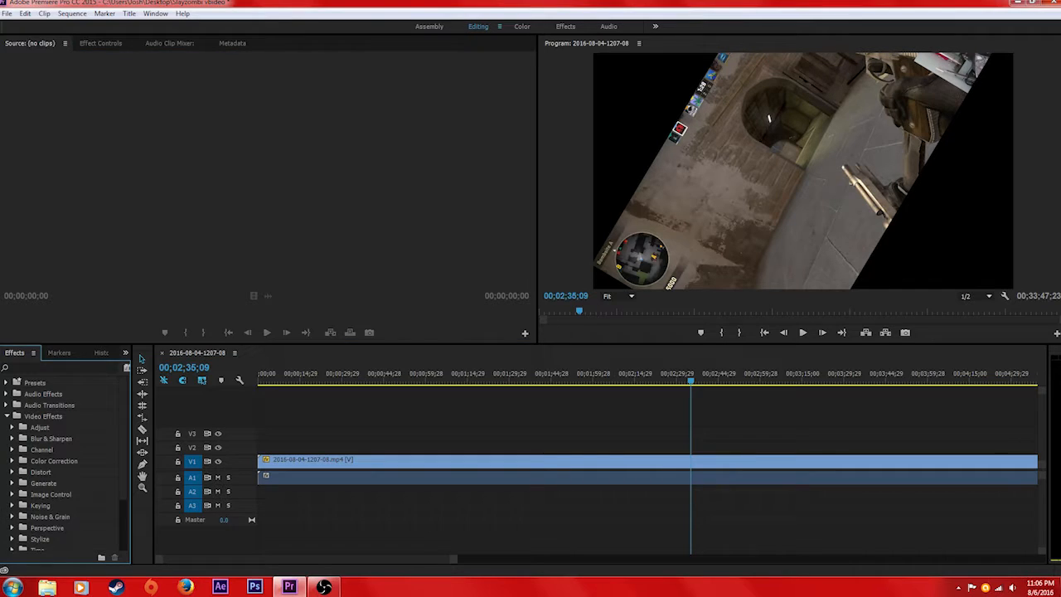
{"action": "left_click", "coordinate": [7, 416]}
{"action": "key", "text": "alt+shift+4"}
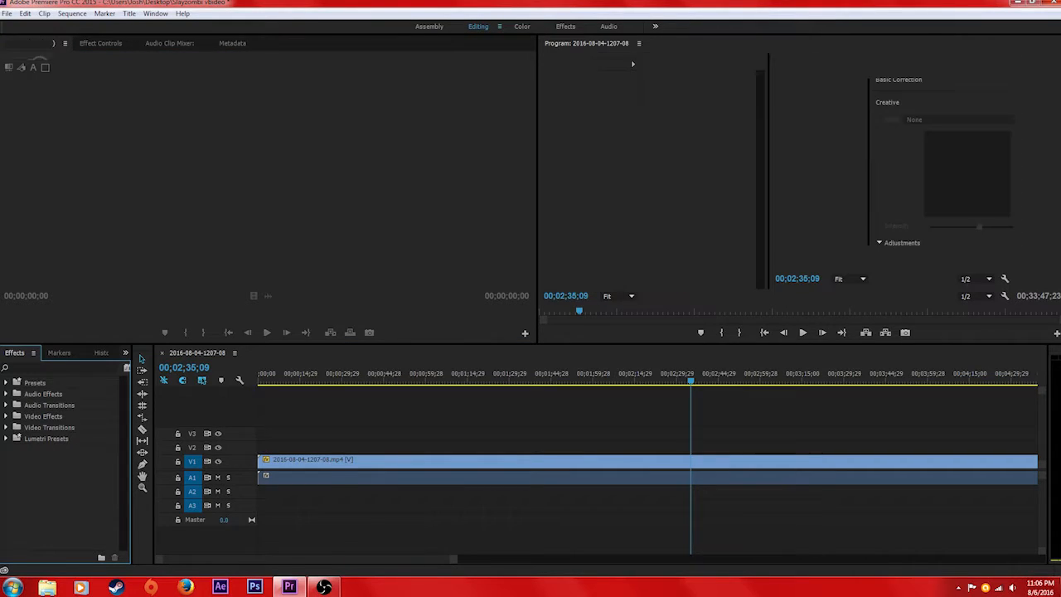
{"action": "key", "text": "alt+shift+2"}
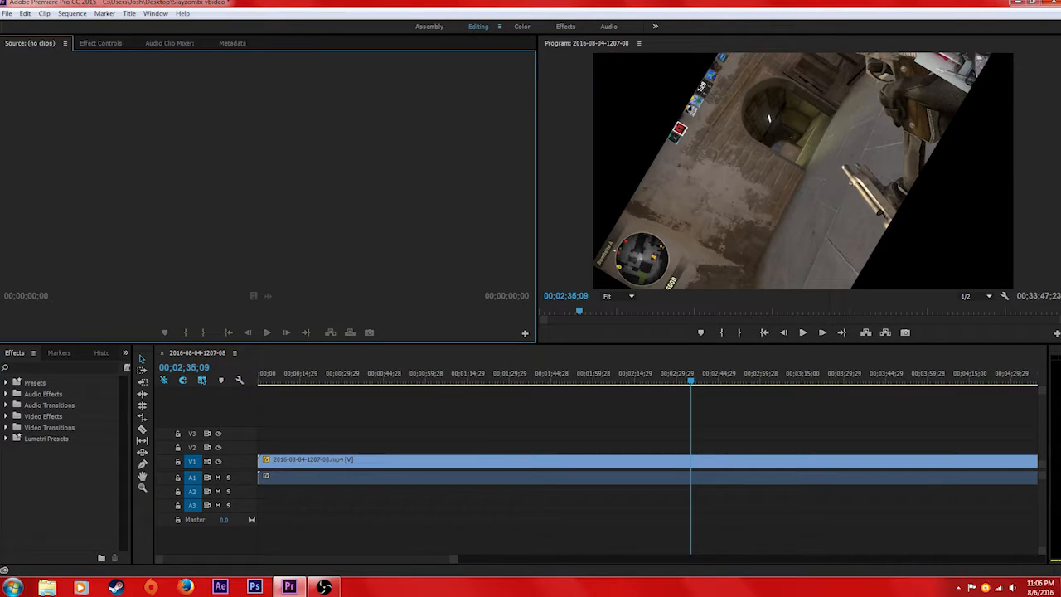
Step: Look over the neighbouring panels and display the project media in place of the effects library
{"action": "left_click", "coordinate": [58, 353]}
{"action": "left_click", "coordinate": [108, 353]}
{"action": "scroll", "coordinate": [75, 354], "scroll_direction": "up", "scroll_amount": 2}
{"action": "left_click", "coordinate": [100, 43]}
{"action": "left_click", "coordinate": [29, 44]}
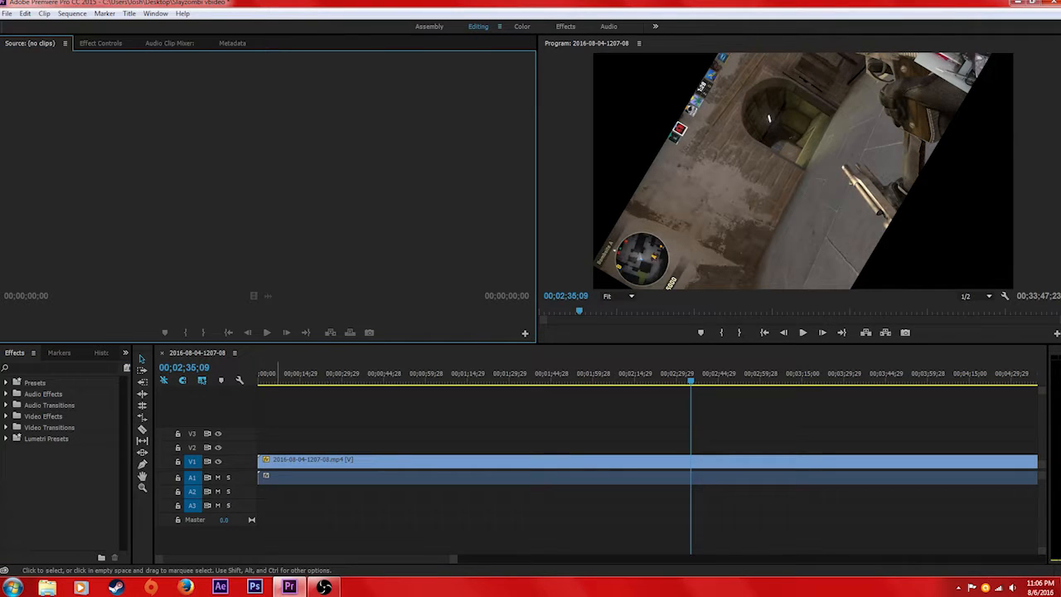
{"action": "left_click", "coordinate": [125, 353]}
{"action": "left_click", "coordinate": [147, 366]}
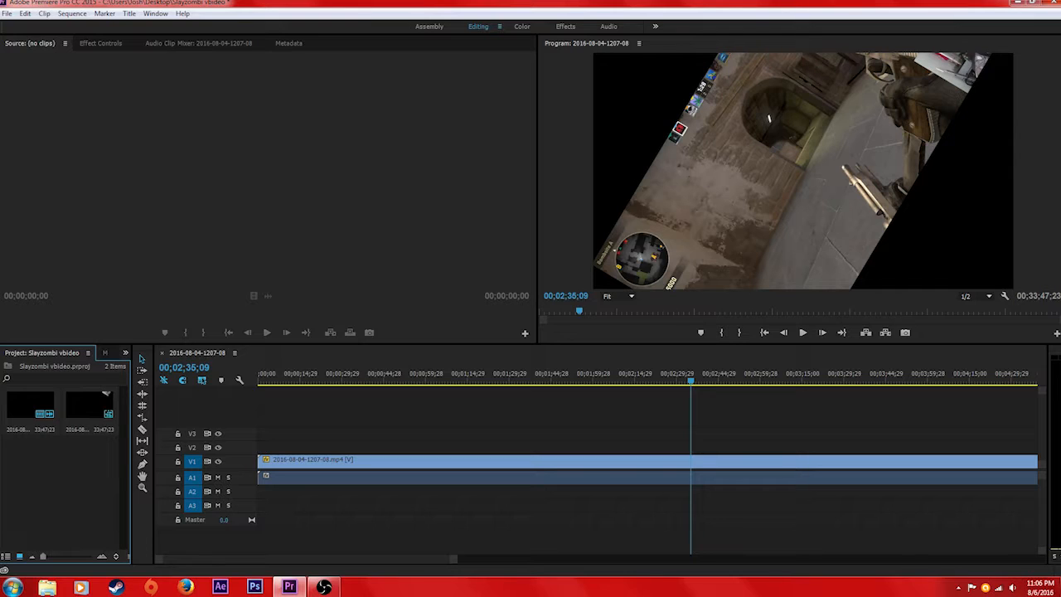
Step: Browse the Music and Documents libraries for media to import and leave without importing anything
{"action": "left_click", "coordinate": [7, 13]}
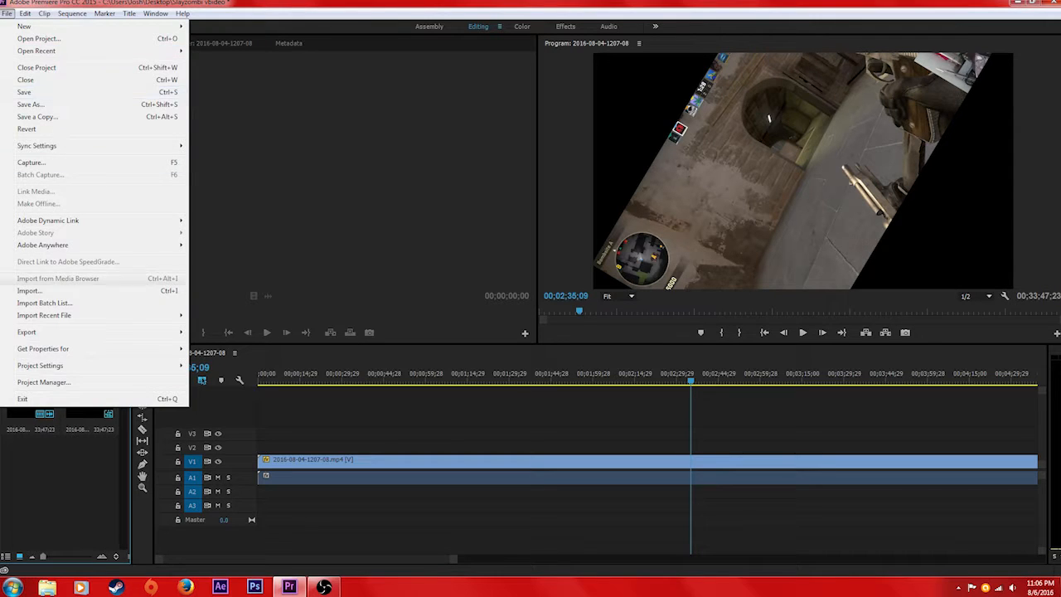
{"action": "left_click", "coordinate": [34, 290]}
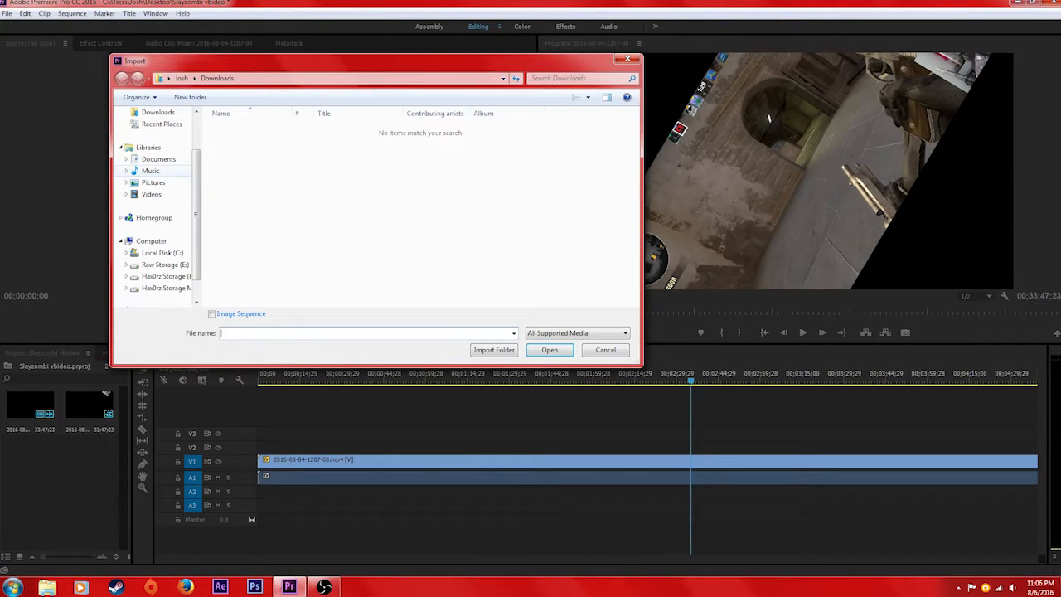
{"action": "left_click", "coordinate": [150, 171]}
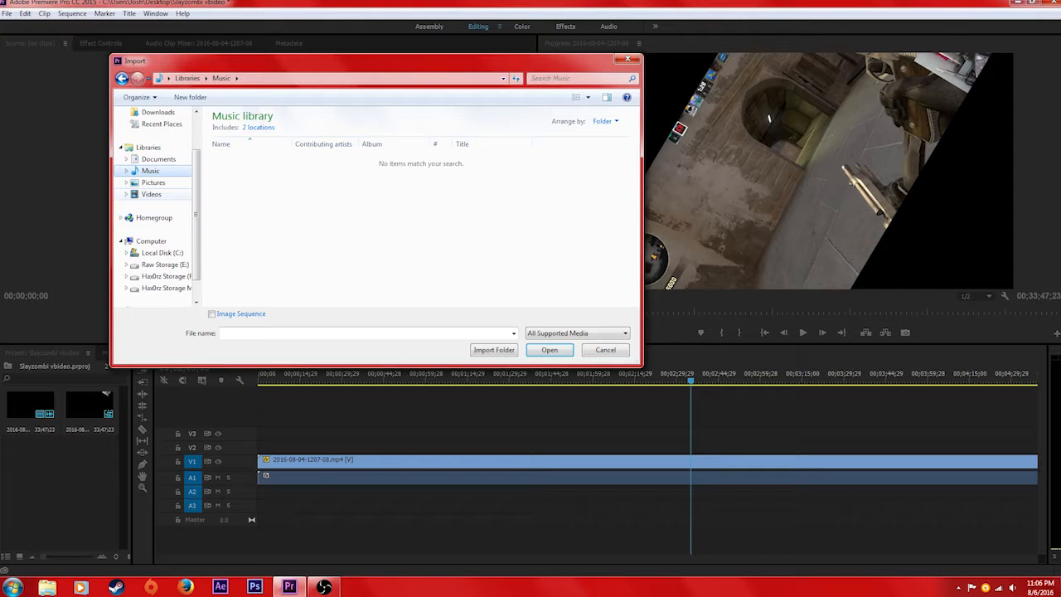
{"action": "scroll", "coordinate": [157, 208], "scroll_direction": "up", "scroll_amount": 1}
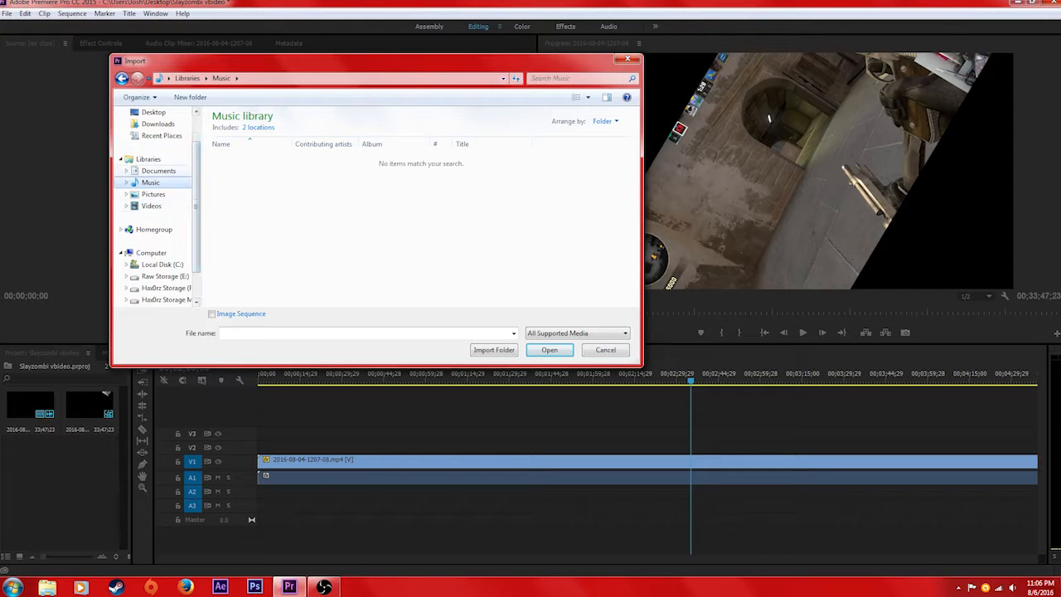
{"action": "left_click", "coordinate": [158, 171]}
{"action": "scroll", "coordinate": [331, 232], "scroll_direction": "up", "scroll_amount": 4}
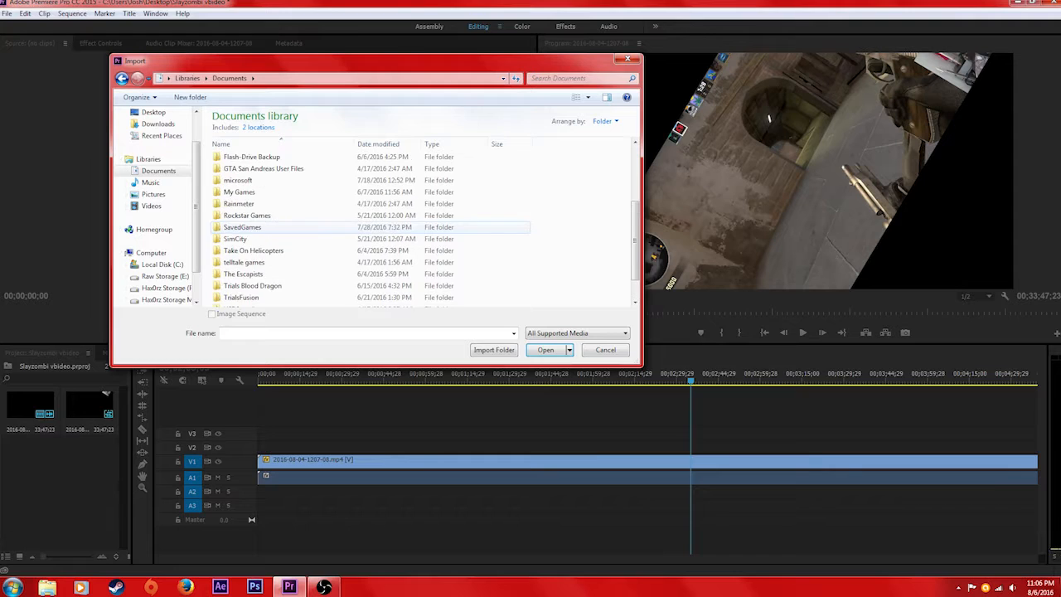
{"action": "scroll", "coordinate": [332, 233], "scroll_direction": "down", "scroll_amount": 4}
{"action": "scroll", "coordinate": [329, 263], "scroll_direction": "up", "scroll_amount": 3}
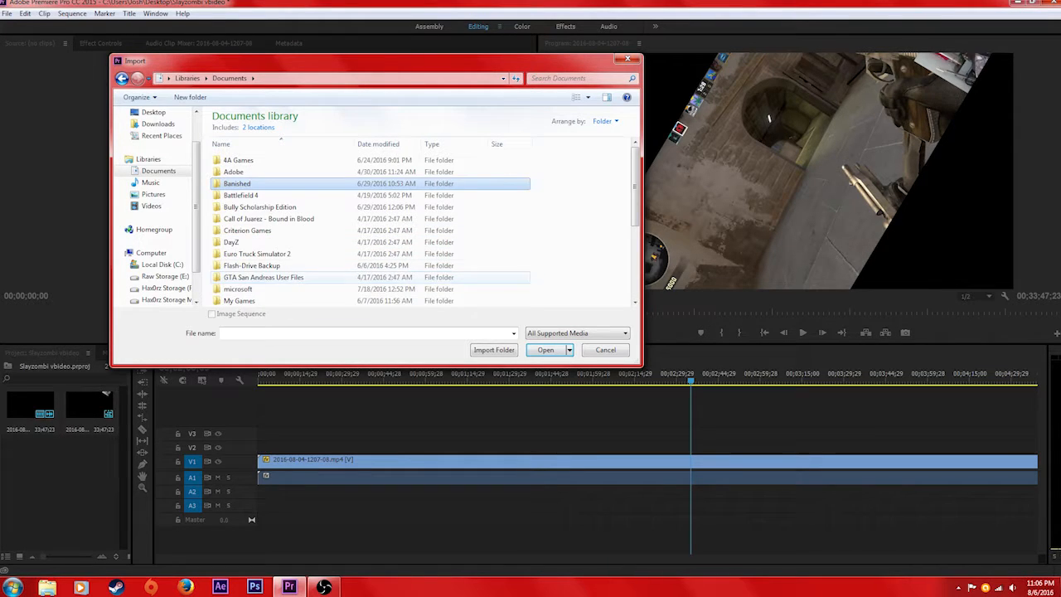
{"action": "scroll", "coordinate": [329, 263], "scroll_direction": "down", "scroll_amount": 3}
{"action": "scroll", "coordinate": [329, 264], "scroll_direction": "up", "scroll_amount": 4}
{"action": "left_click", "coordinate": [628, 59]}
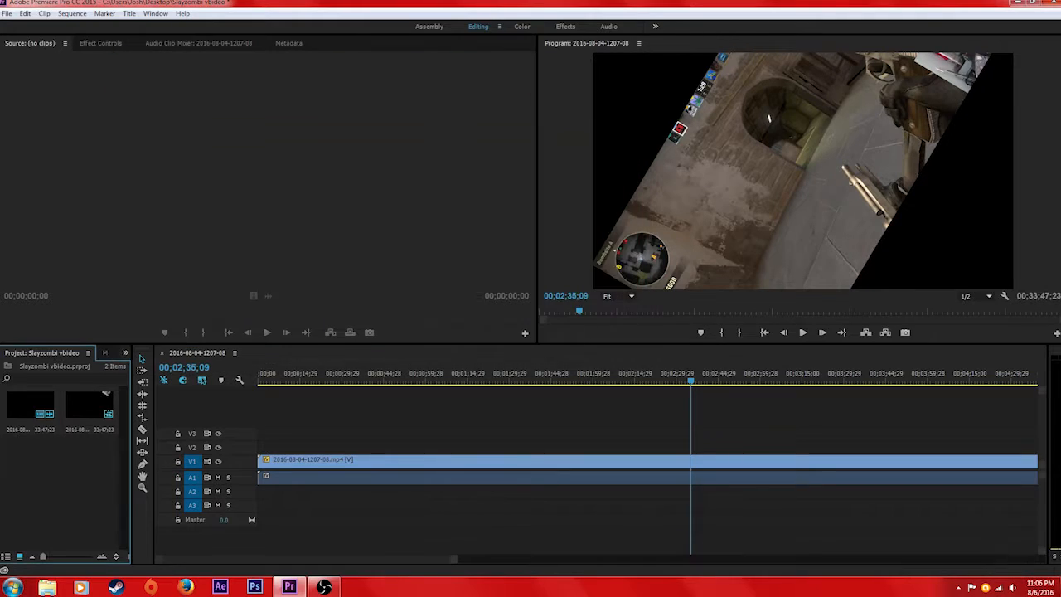
Step: Move the playhead to 00;02;16;23 and import Vlog 6 power outage again.mp4 from the Videos library
{"action": "left_click", "coordinate": [373, 419]}
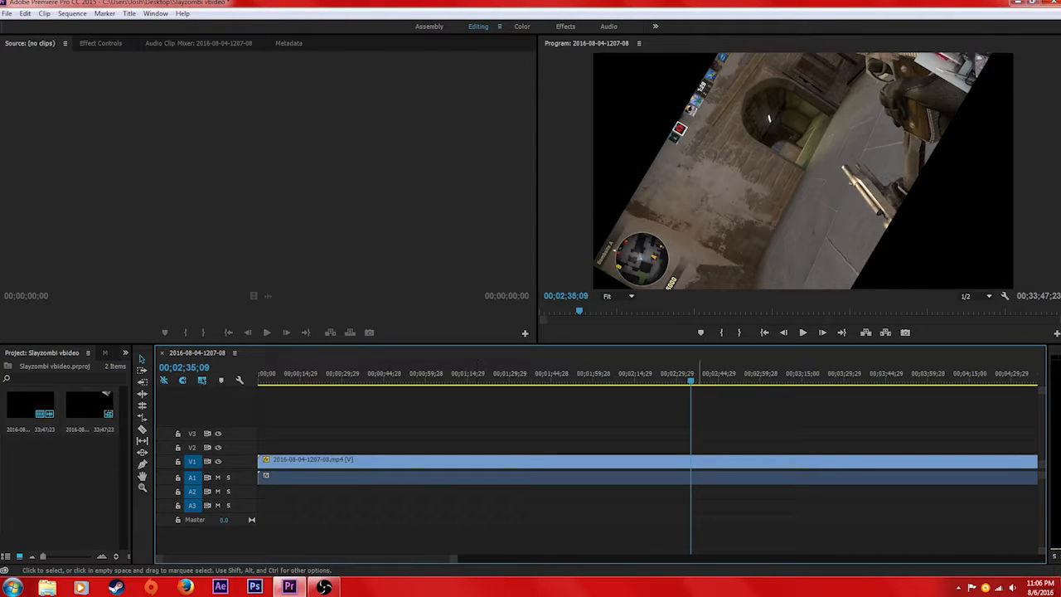
{"action": "left_click_drag", "start_coordinate": [691, 380], "coordinate": [639, 380]}
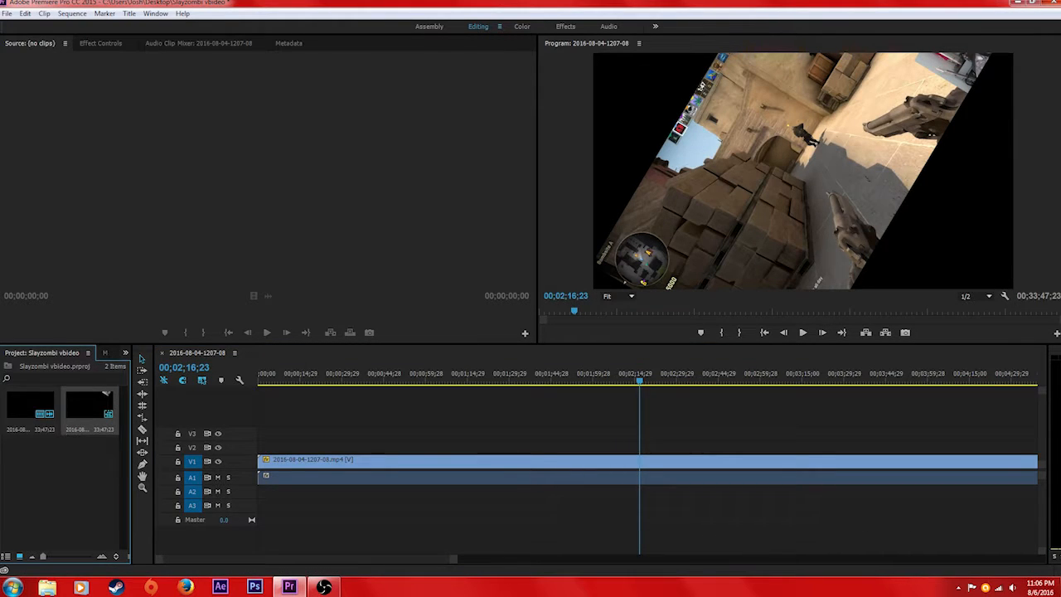
{"action": "left_click", "coordinate": [6, 13]}
{"action": "left_click", "coordinate": [29, 290]}
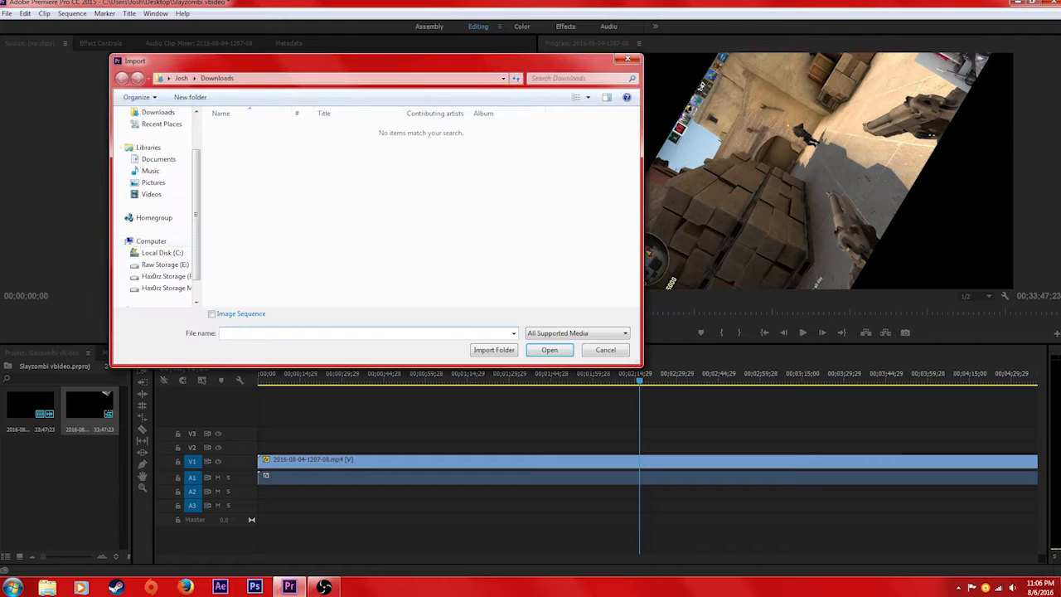
{"action": "left_click", "coordinate": [151, 194]}
{"action": "double_click", "coordinate": [543, 179]}
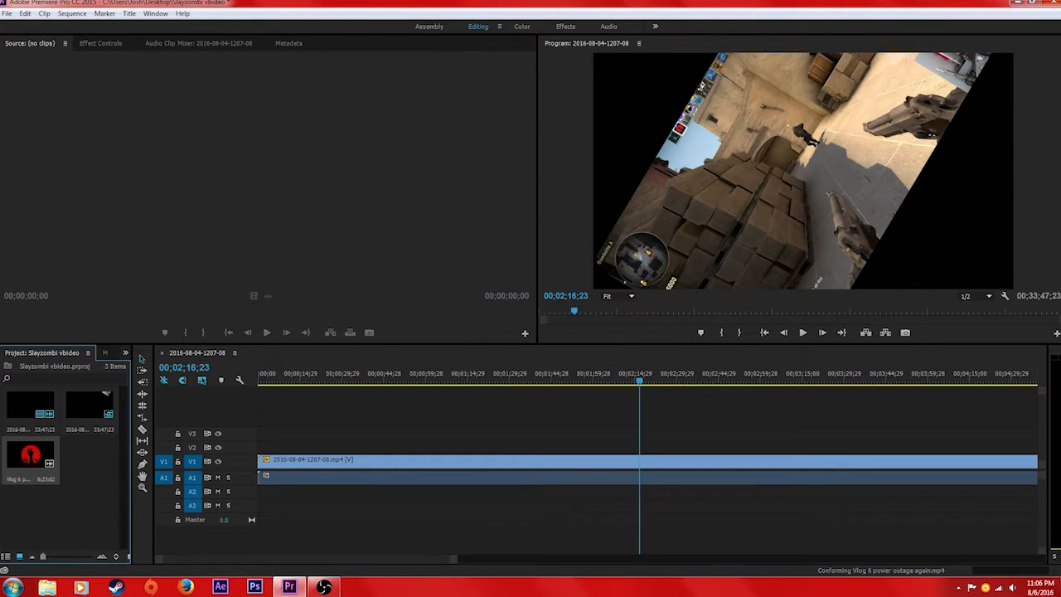
Step: Place the vlog clip on V2 above the gameplay clip, starting at about 00;01;04
{"action": "left_click_drag", "start_coordinate": [30, 454], "coordinate": [476, 448]}
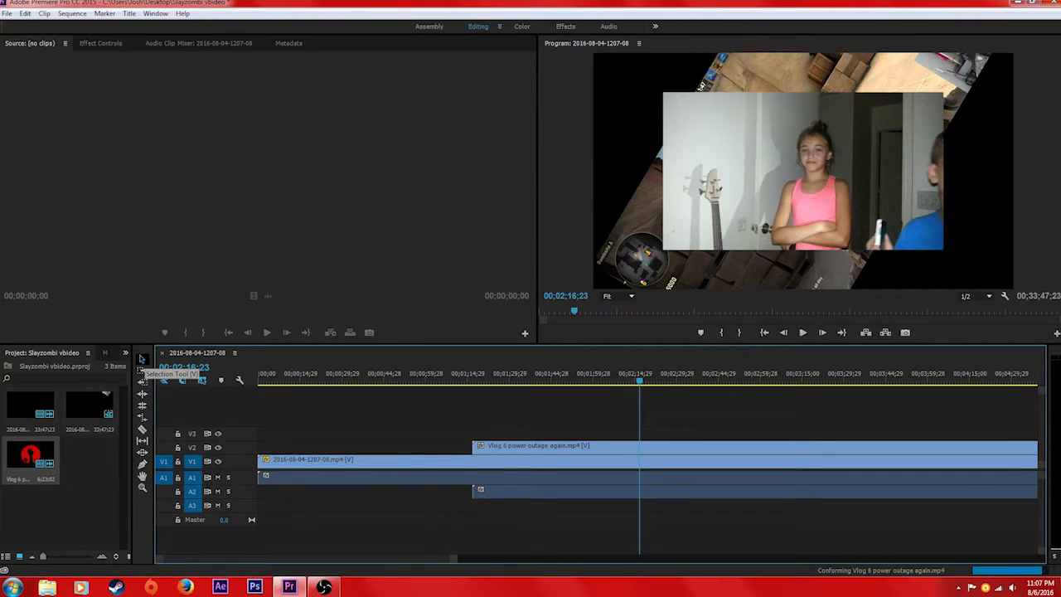
{"action": "left_click", "coordinate": [503, 450]}
{"action": "mouse_move", "coordinate": [503, 450]}
{"action": "left_mouse_down"}
{"action": "mouse_move", "coordinate": [438, 450]}
{"action": "mouse_move", "coordinate": [504, 451]}
{"action": "left_mouse_up"}
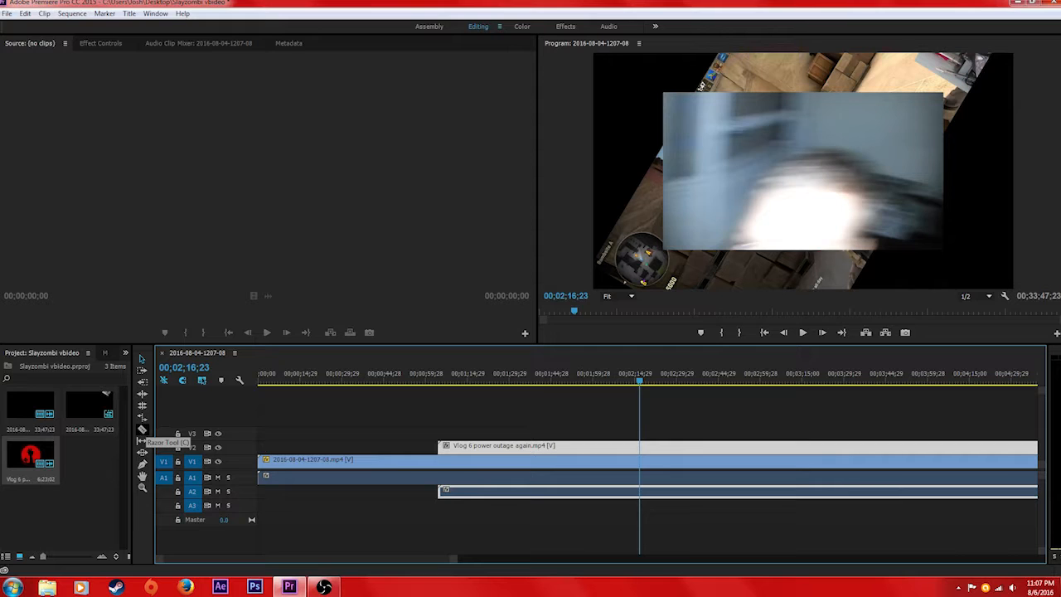
Step: Split the vlog clip at about 00;01;38 and the gameplay clip where the vlog clip starts
{"action": "left_click", "coordinate": [142, 430]}
{"action": "left_click", "coordinate": [534, 448]}
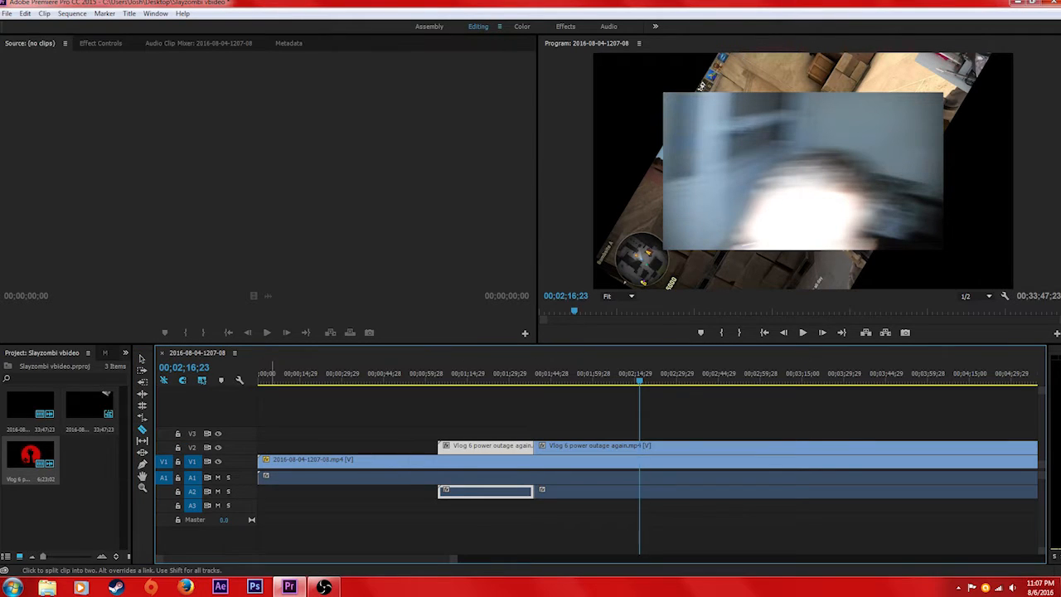
{"action": "left_click", "coordinate": [437, 460]}
Step: Split the gameplay clip below the vlog clip's cut and clear the gameplay section between the two cuts
{"action": "left_click", "coordinate": [142, 358]}
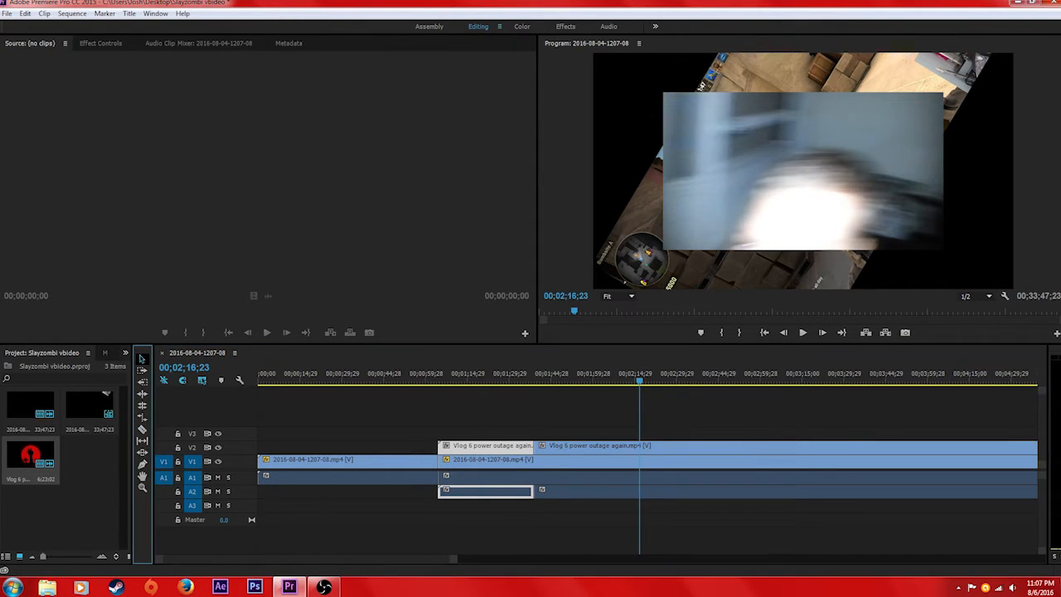
{"action": "right_click", "coordinate": [523, 447]}
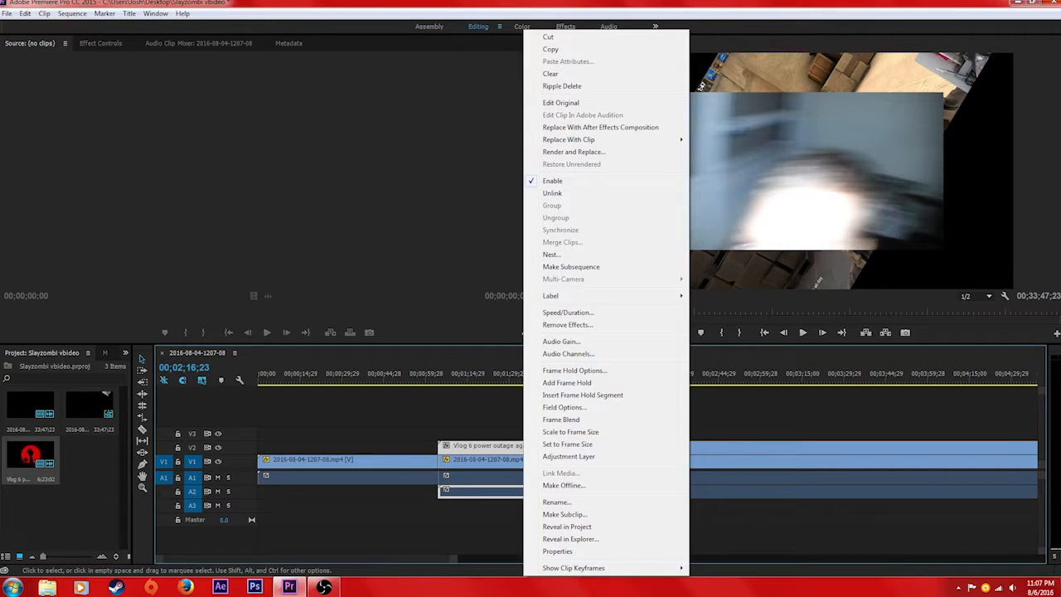
{"action": "left_click", "coordinate": [141, 430]}
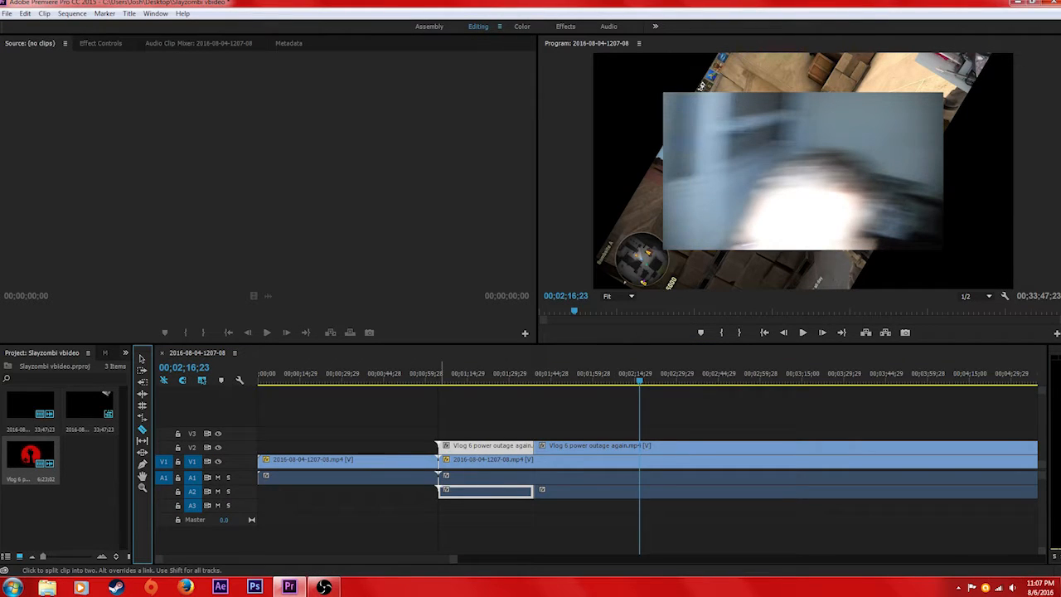
{"action": "left_click", "coordinate": [536, 460]}
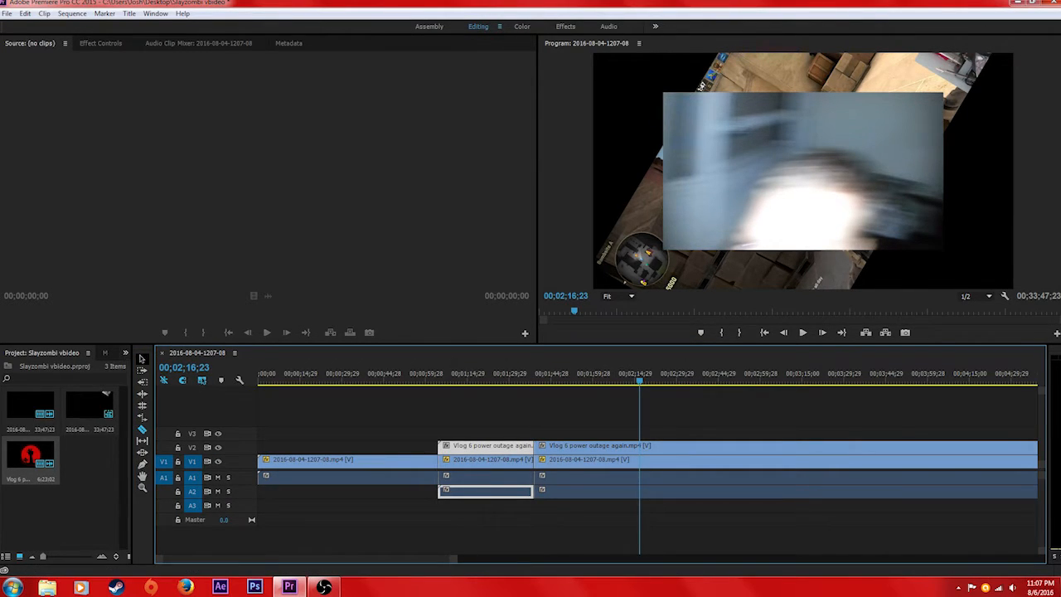
{"action": "right_click", "coordinate": [489, 459]}
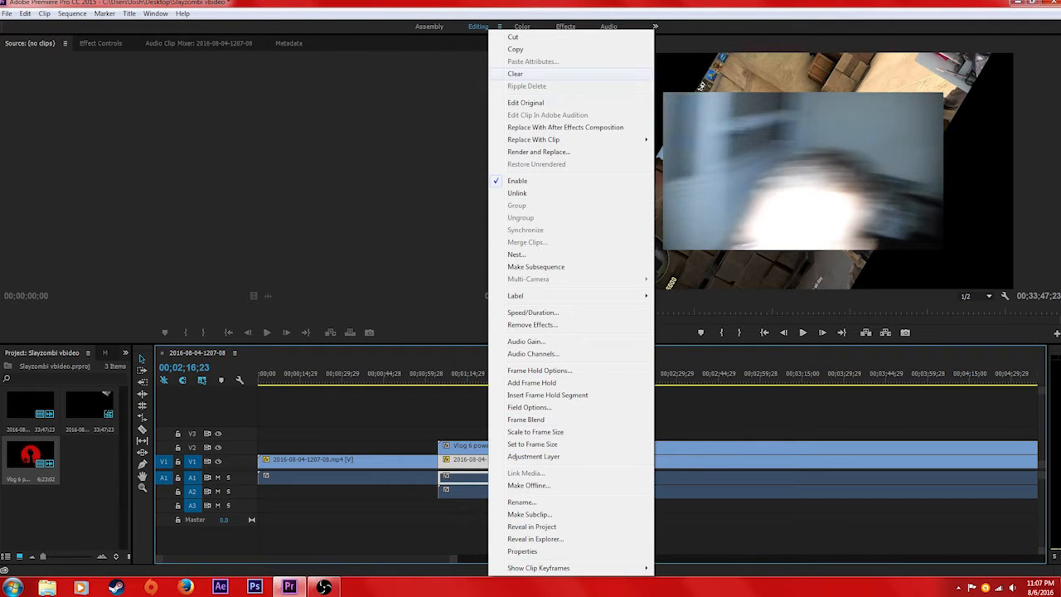
{"action": "left_click", "coordinate": [515, 73]}
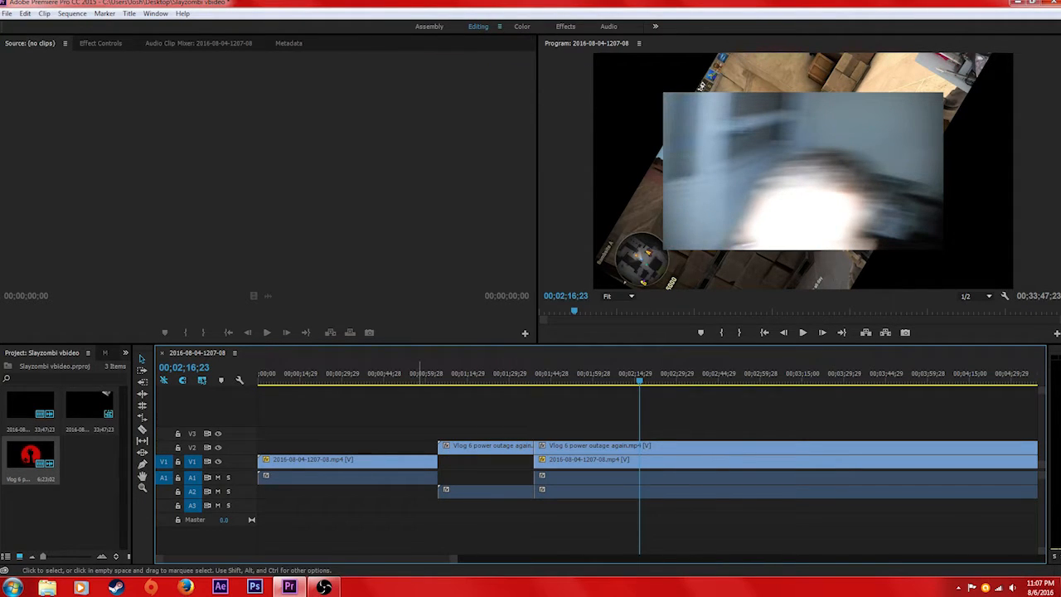
Step: Scrub and play the sequence across the gap in the gameplay clip, stopping at about 00;01;40
{"action": "left_click_drag", "start_coordinate": [420, 375], "coordinate": [433, 375]}
{"action": "key", "text": "space"}
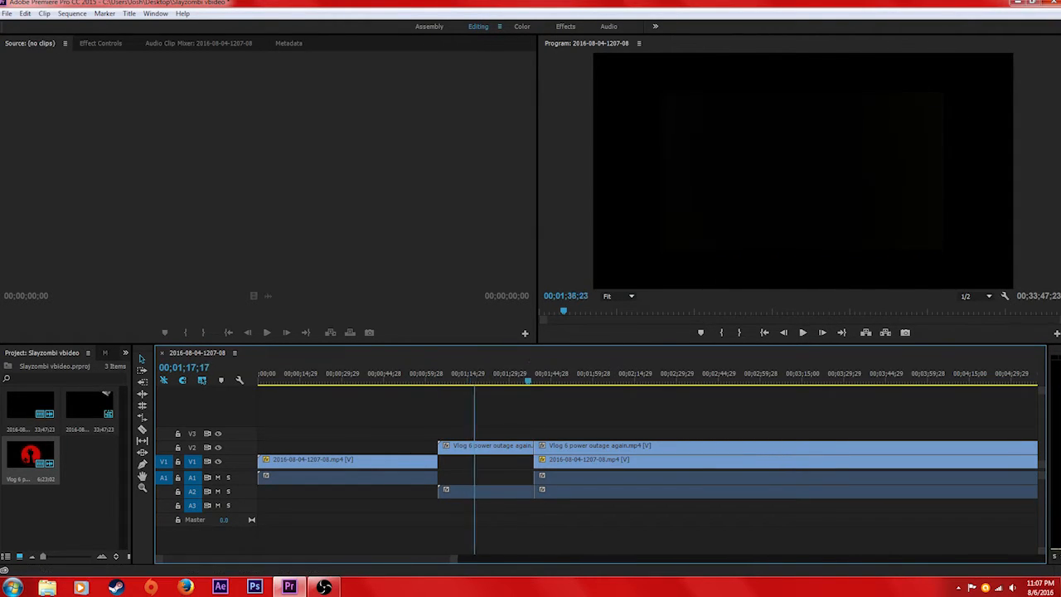
{"action": "key", "text": "space"}
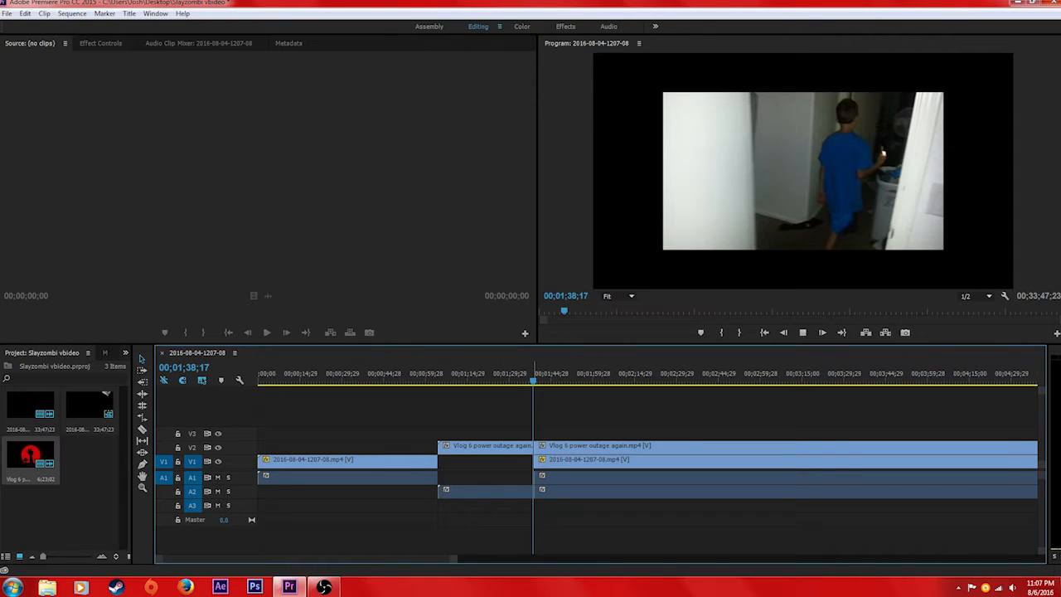
{"action": "key", "text": "space"}
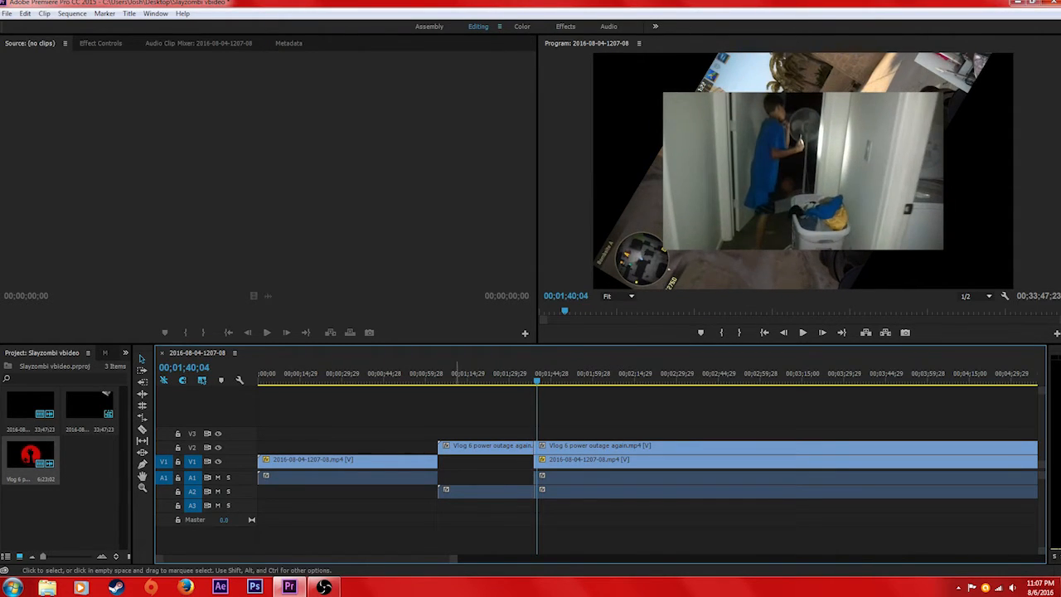
Step: Select all gameplay and vlog clips in the sequence and ripple delete them
{"action": "left_click_drag", "start_coordinate": [318, 417], "coordinate": [761, 541]}
{"action": "right_click", "coordinate": [683, 460]}
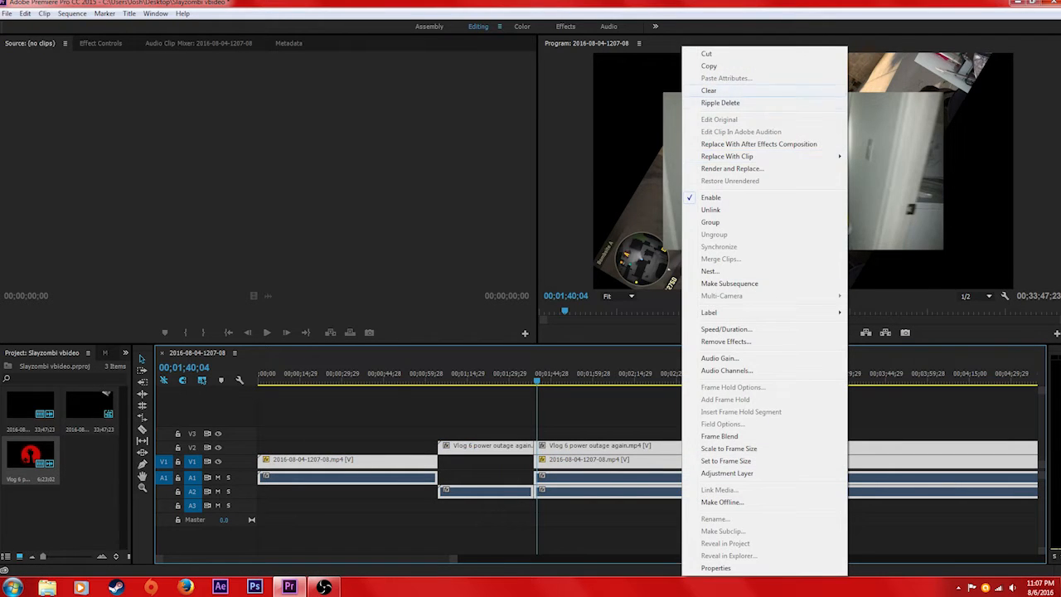
{"action": "left_click", "coordinate": [721, 103]}
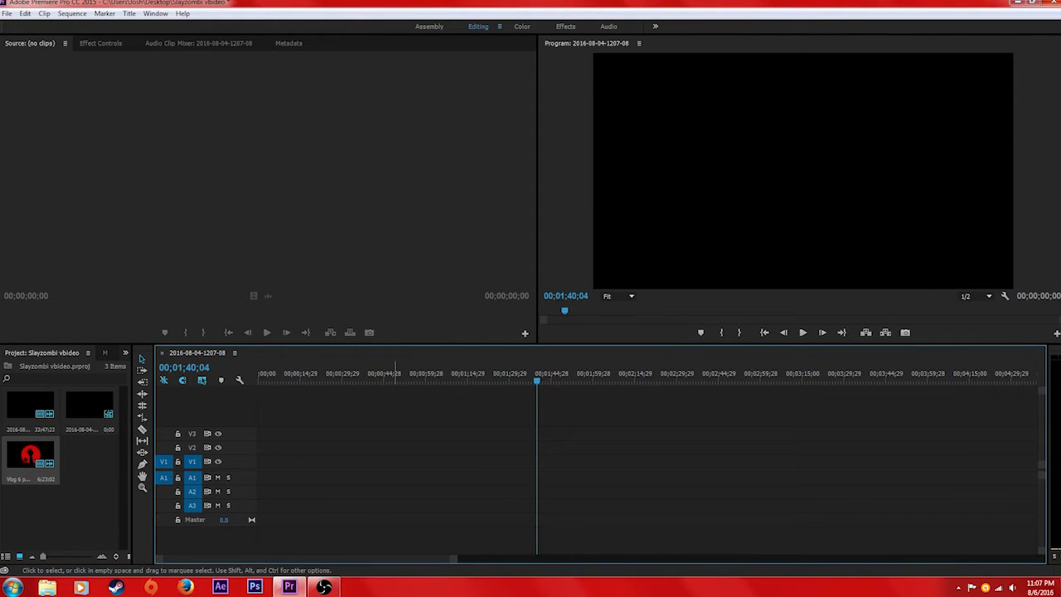